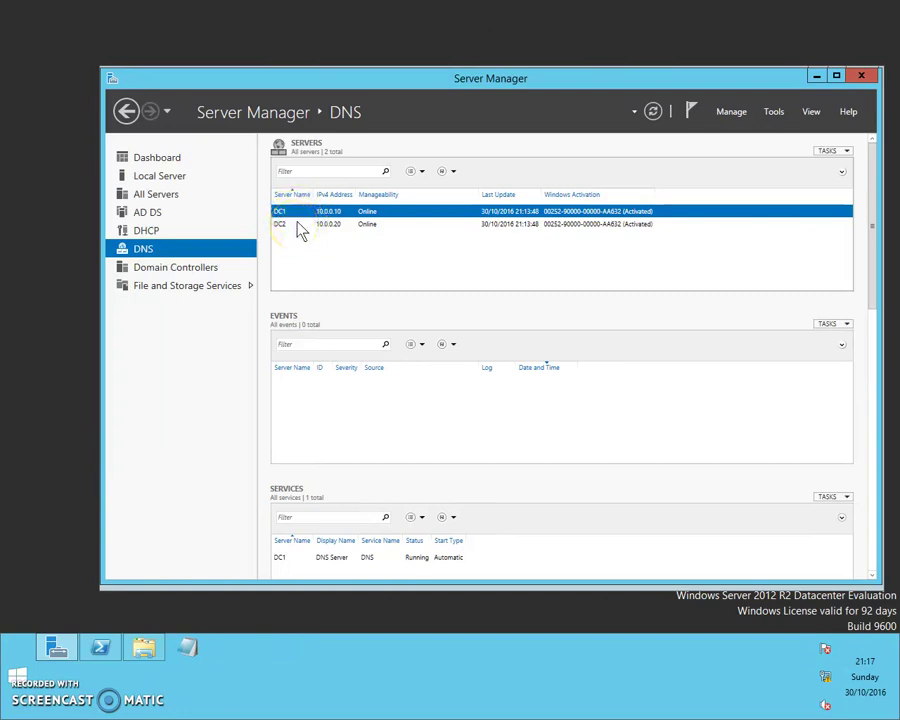
# - Open DNS Manager for the DC1 server
pyautogui.click(295, 215)
pyautogui.rightClick(332, 218)
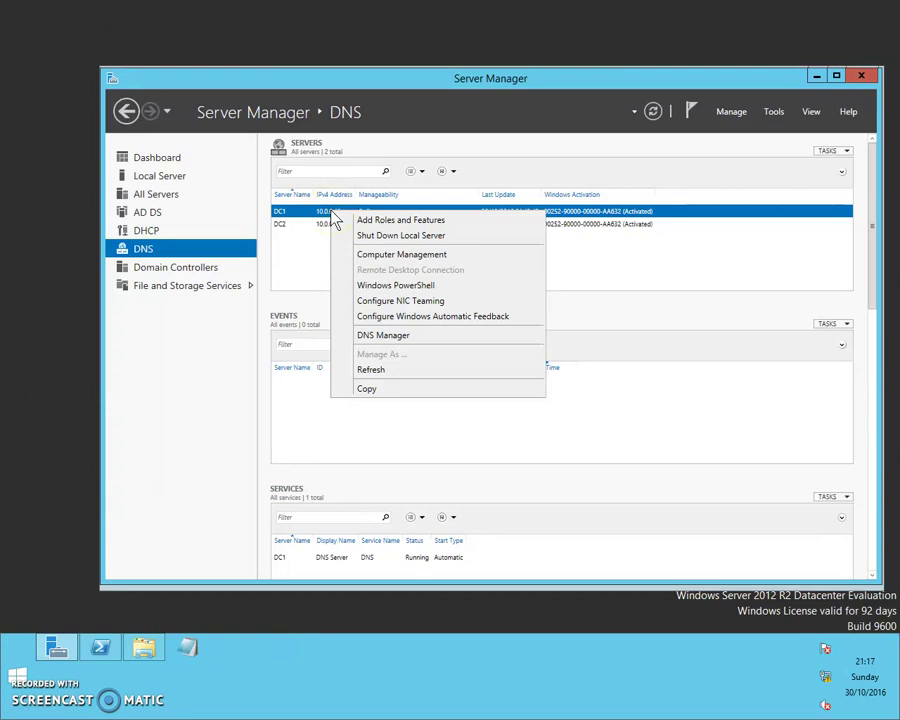
pyautogui.click(394, 338)
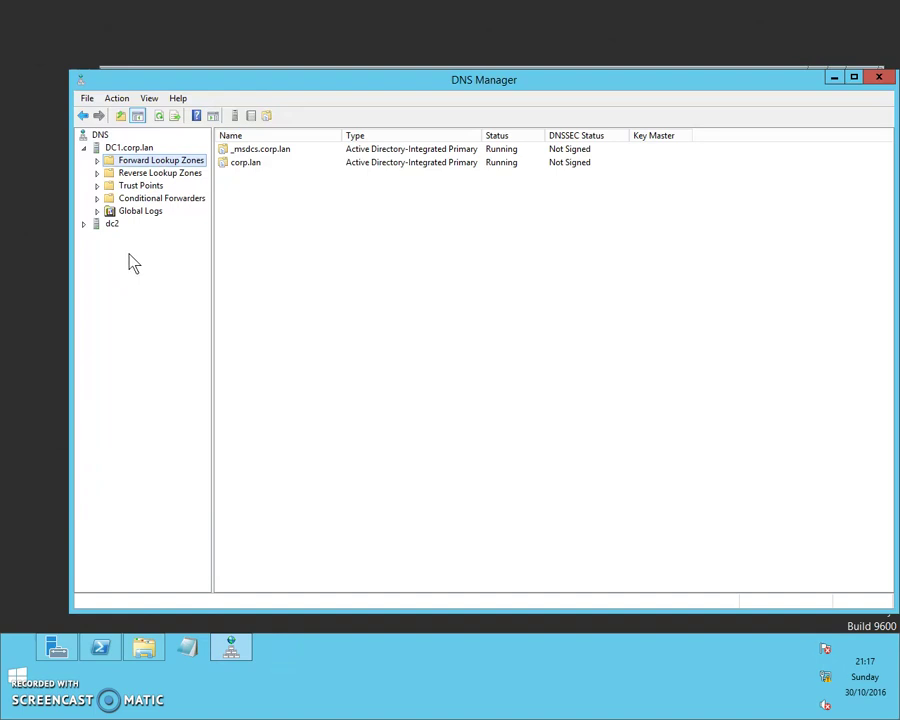
# - Review the DC1.corp.lan server properties, covering security, event logging, monitoring, advanced options and forwarders, and close them
pyautogui.click(142, 150)
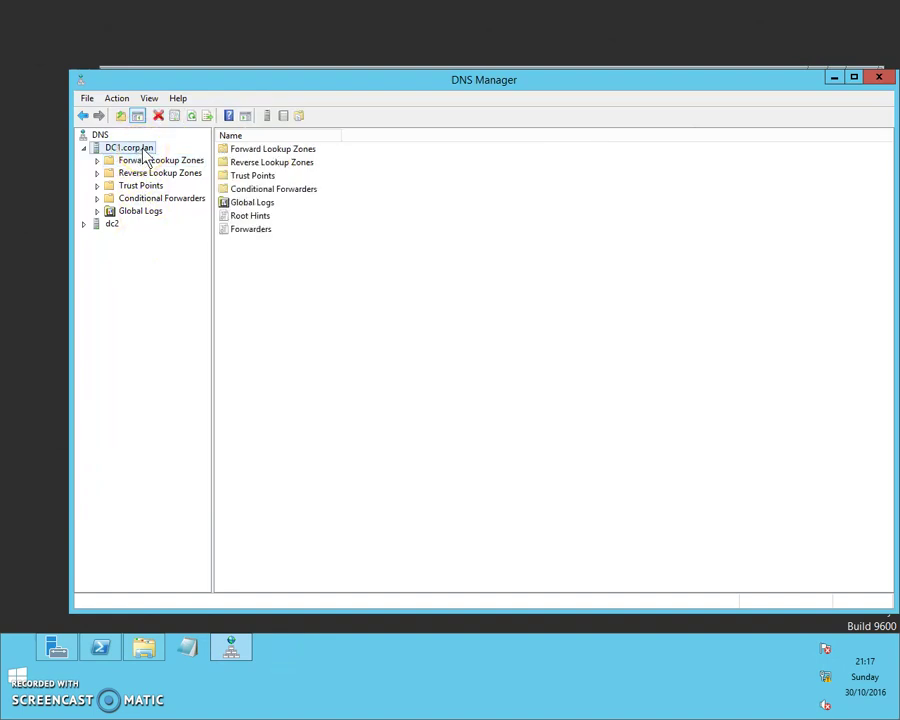
pyautogui.rightClick(146, 150)
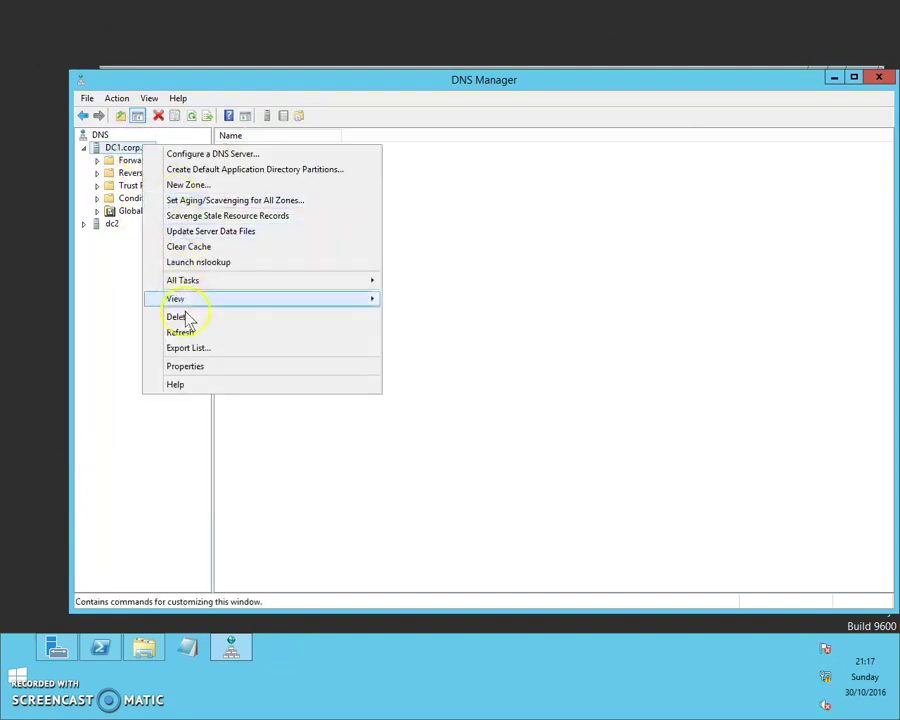
pyautogui.click(186, 367)
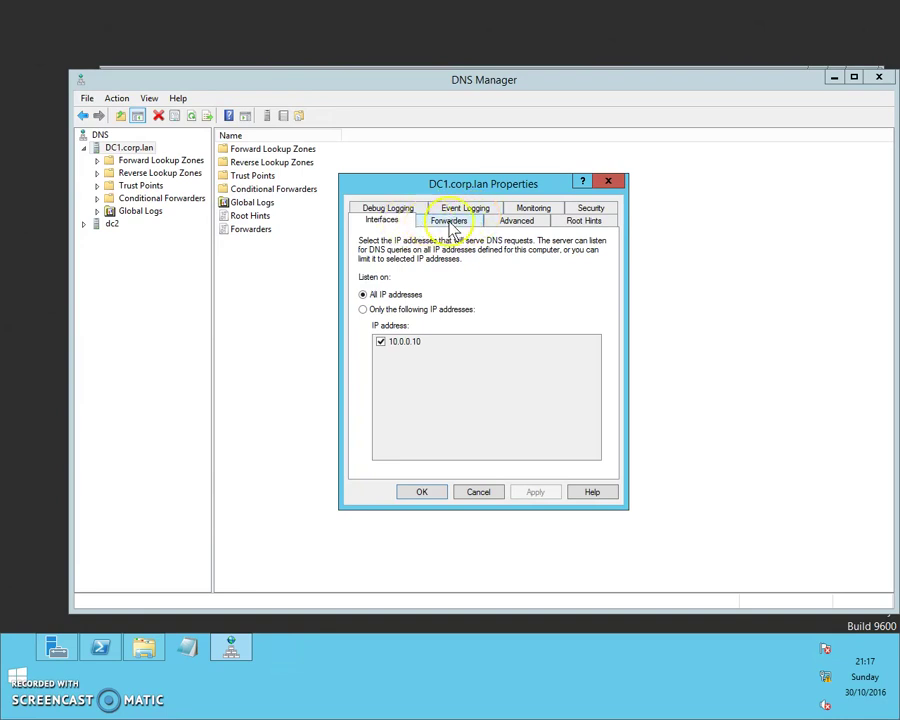
pyautogui.click(590, 212)
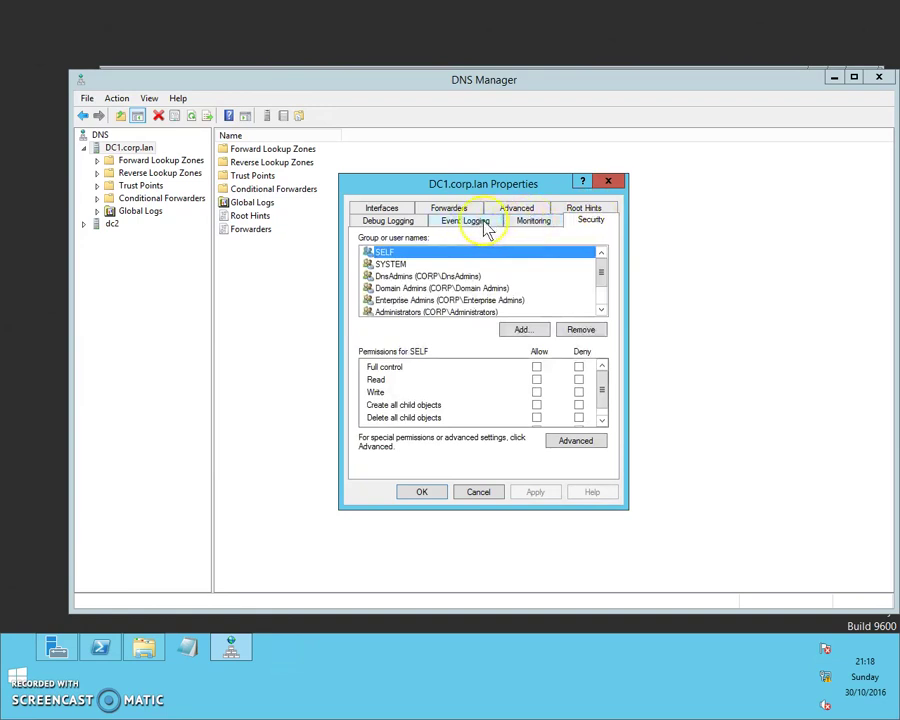
pyautogui.click(485, 224)
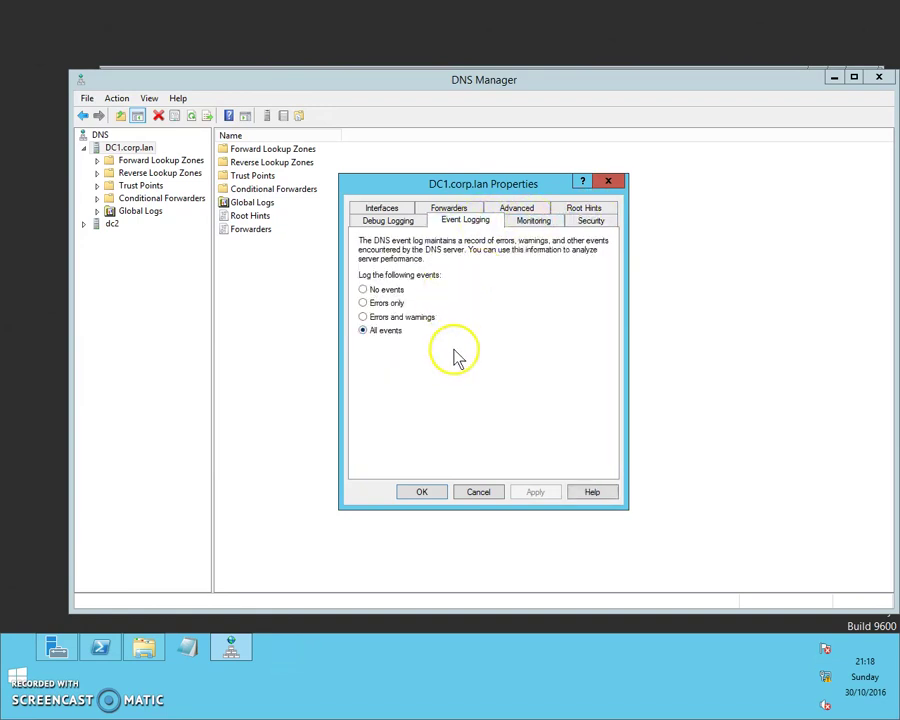
pyautogui.click(535, 228)
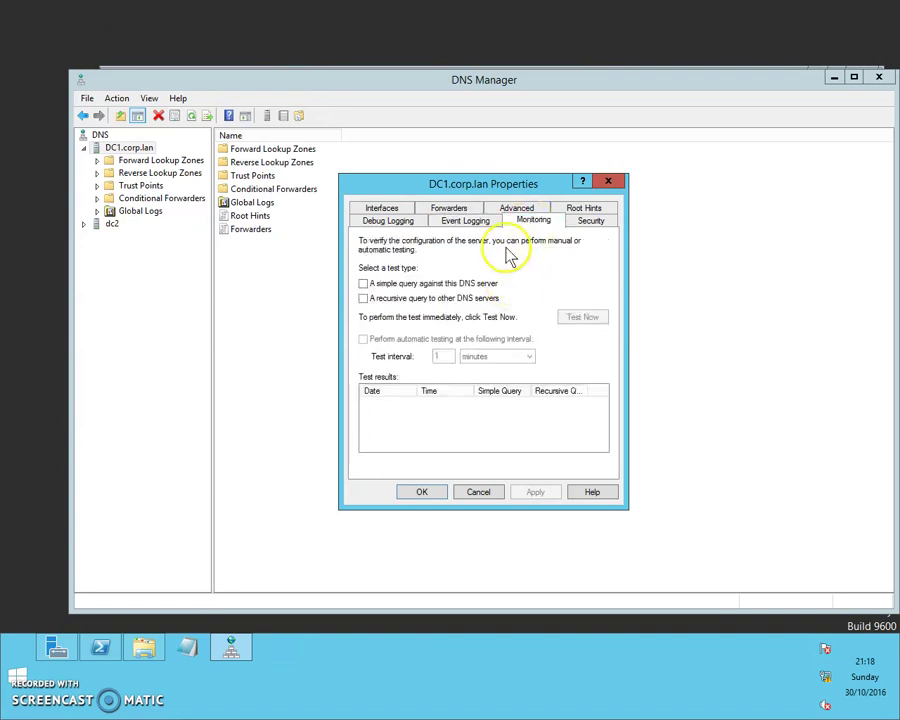
pyautogui.click(517, 209)
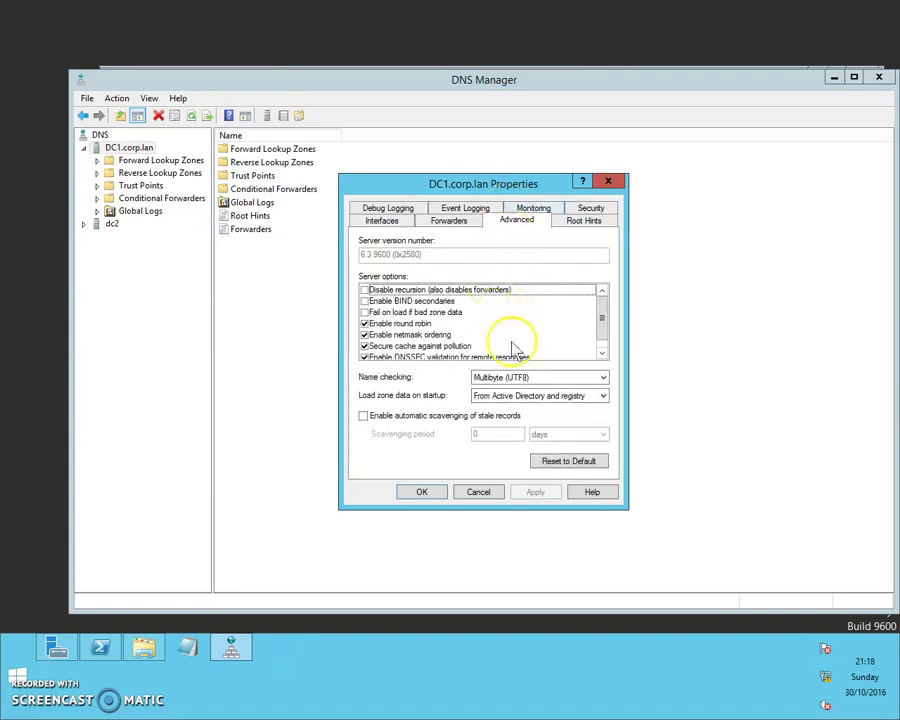
pyautogui.click(444, 221)
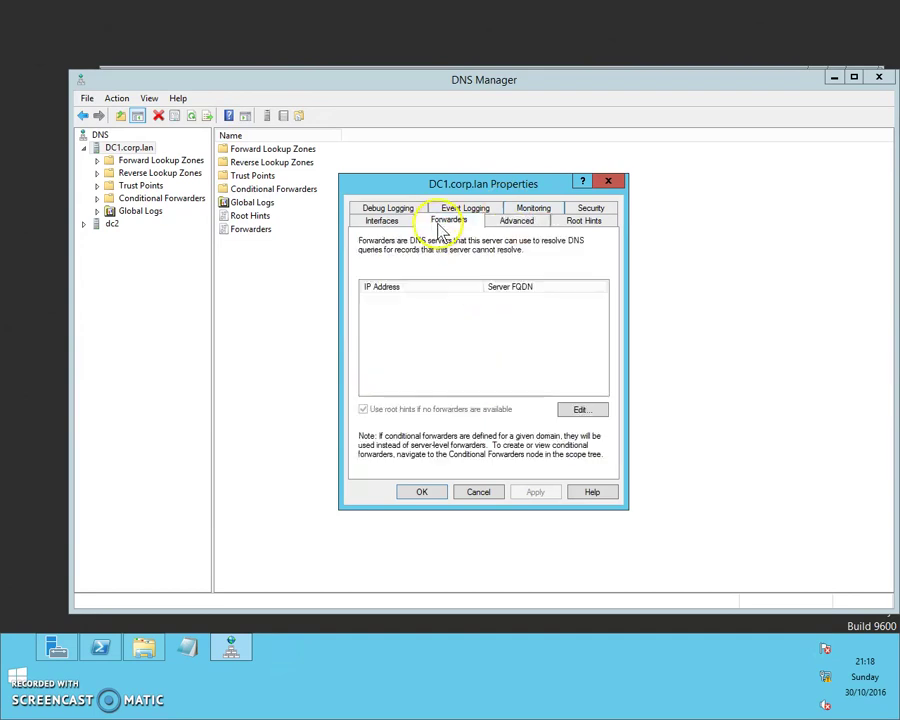
pyautogui.click(422, 492)
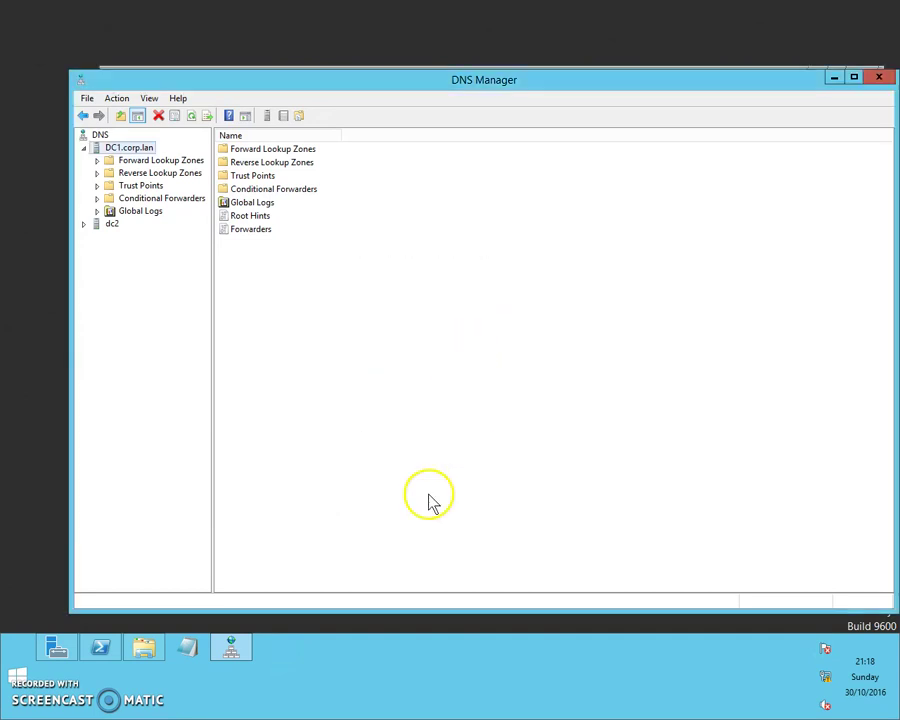
# - Expand the forward lookup zones of DC1.corp.lan and display the records of the corp.lan zone
pyautogui.click(150, 162)
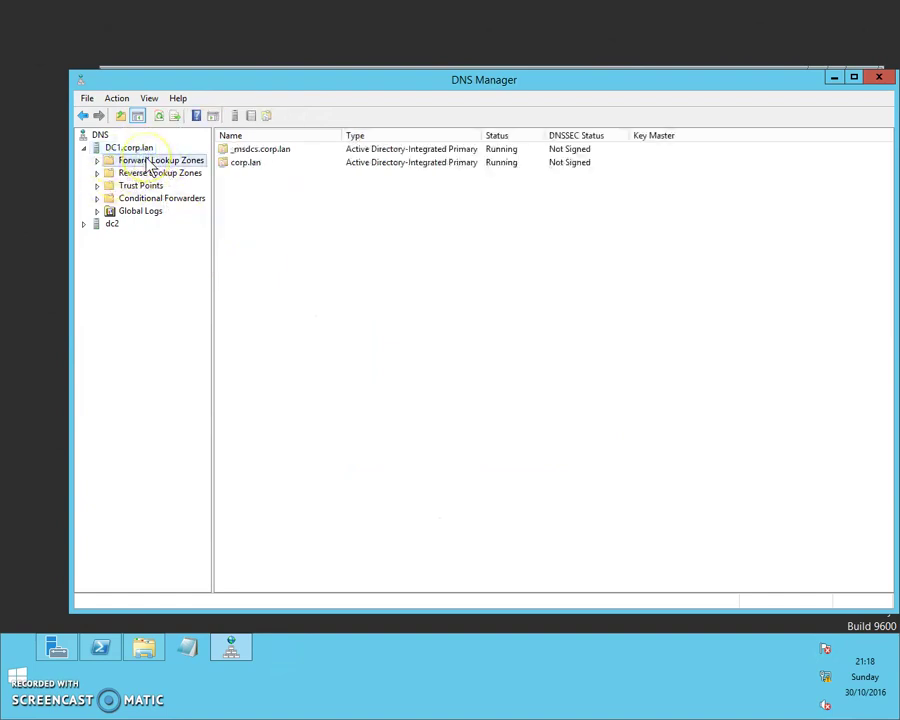
pyautogui.click(97, 161)
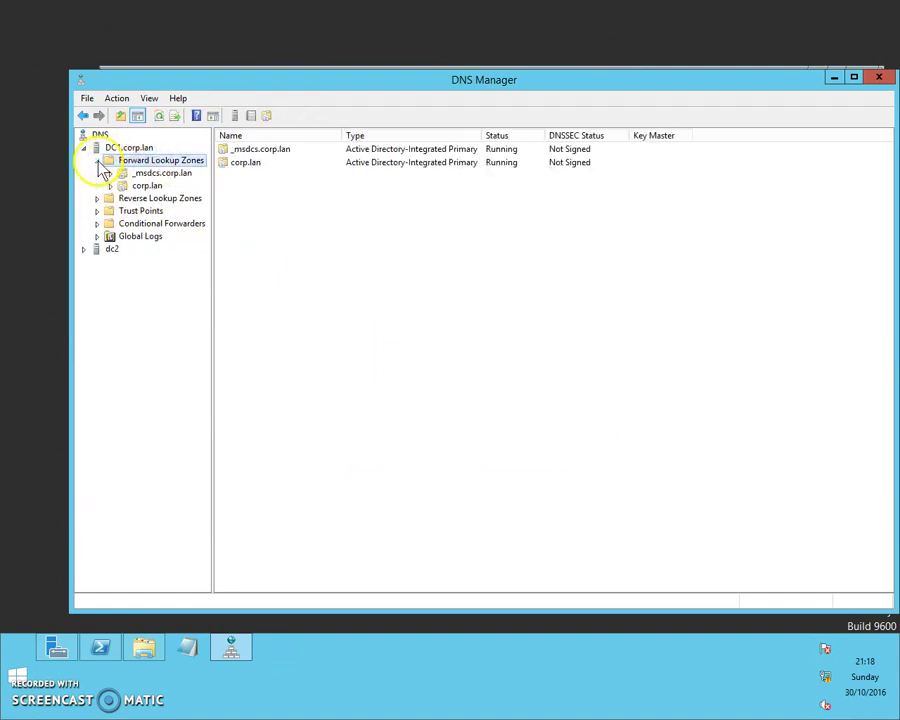
pyautogui.click(148, 188)
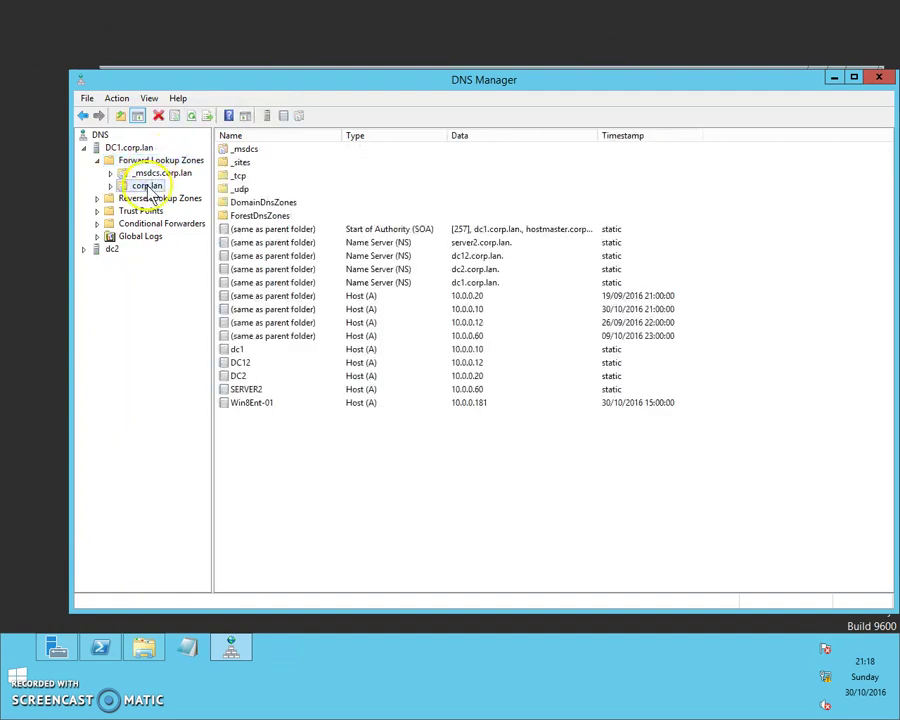
pyautogui.rightClick(150, 188)
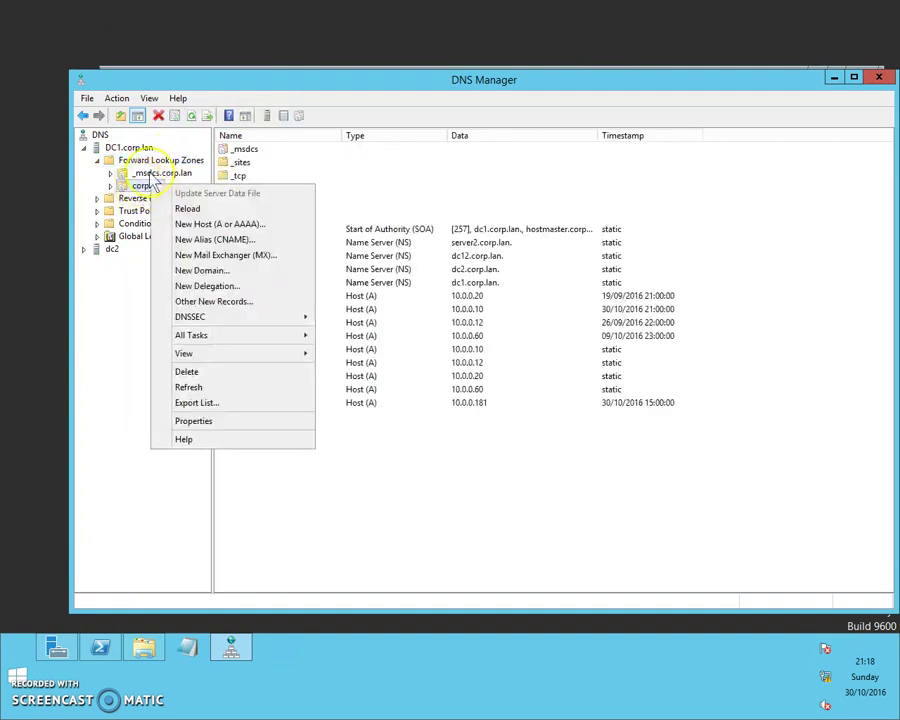
pyautogui.click(219, 86)
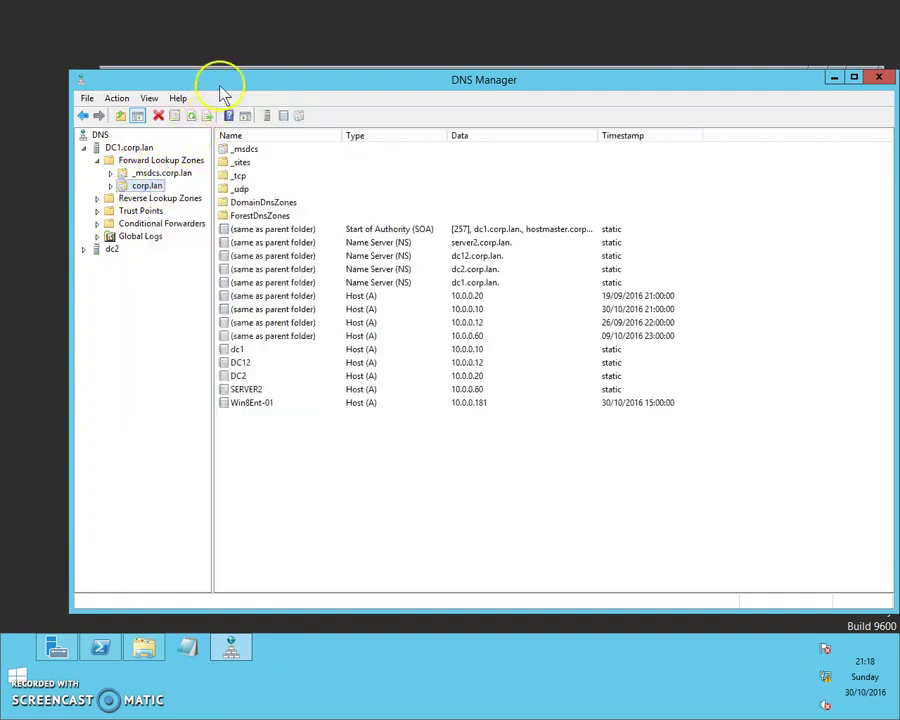
# - Open the corp.lan zone properties and review the available zone types and replication scopes
pyautogui.rightClick(156, 191)
pyautogui.click(234, 424)
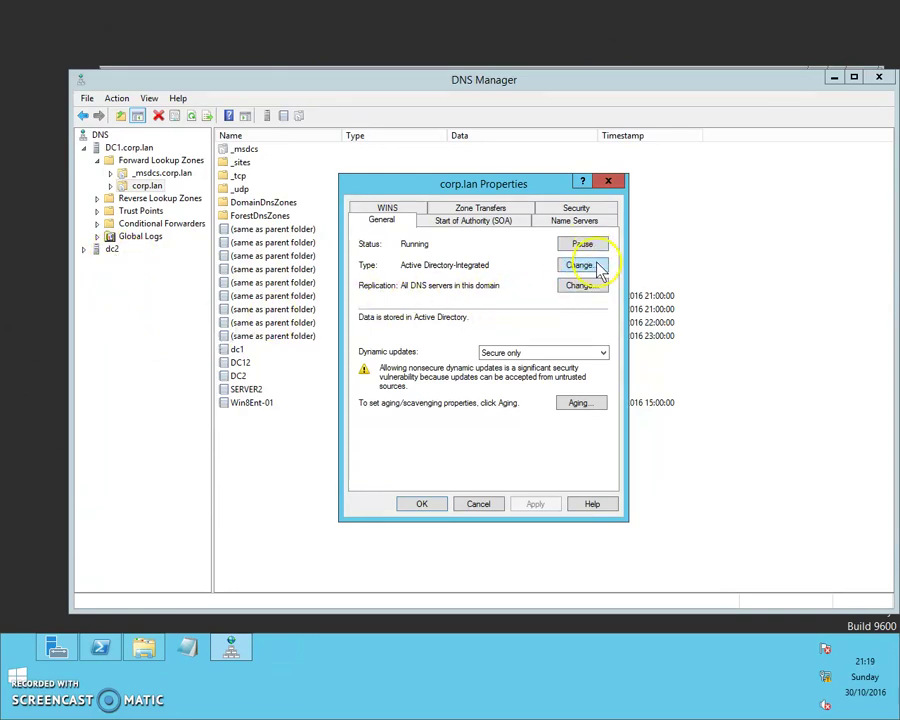
pyautogui.click(582, 265)
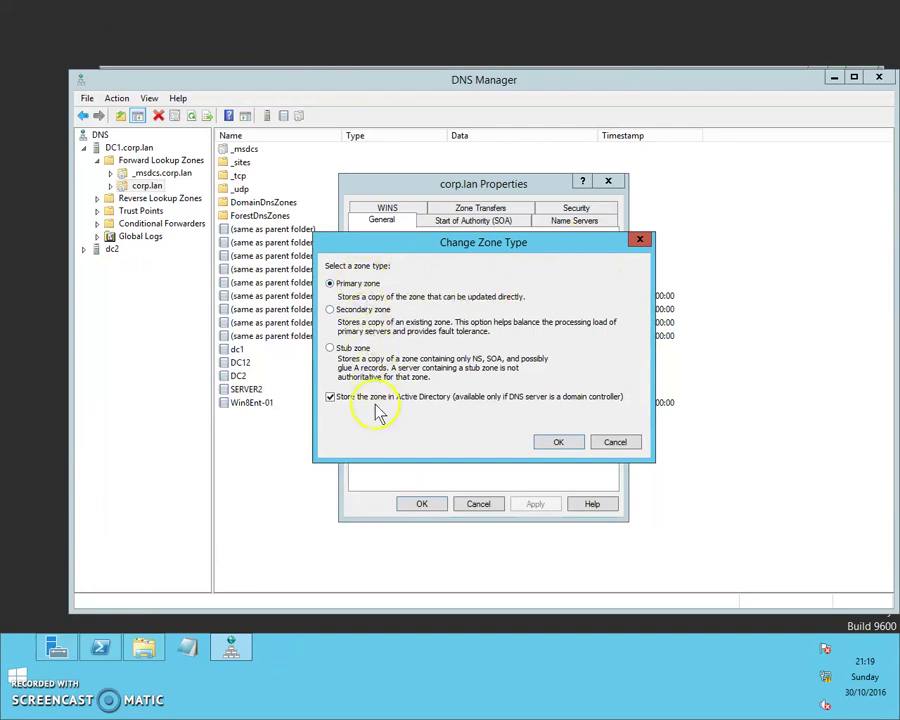
pyautogui.click(606, 440)
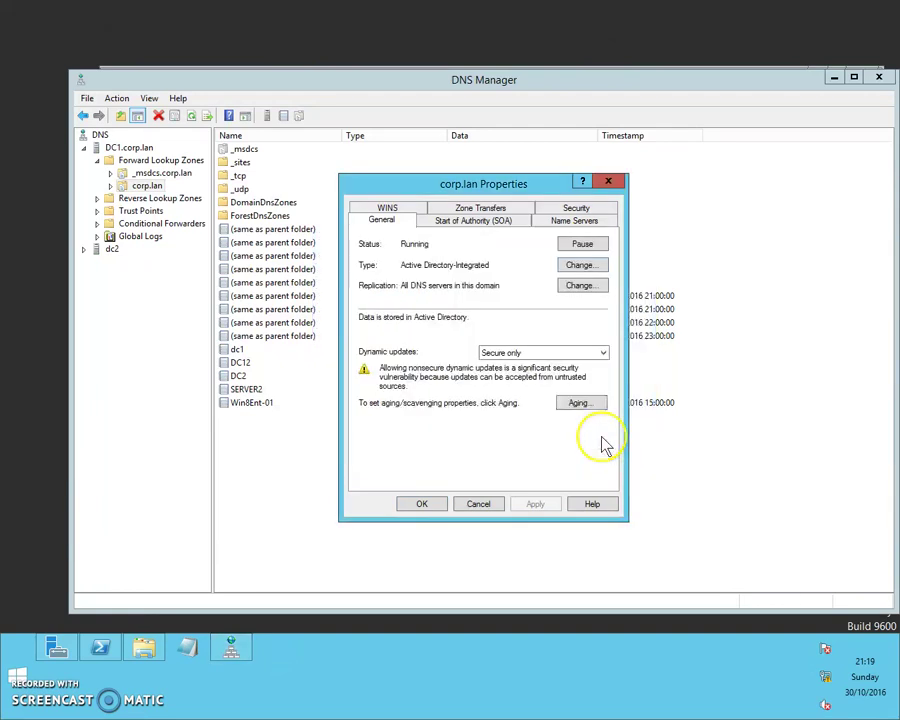
pyautogui.click(588, 288)
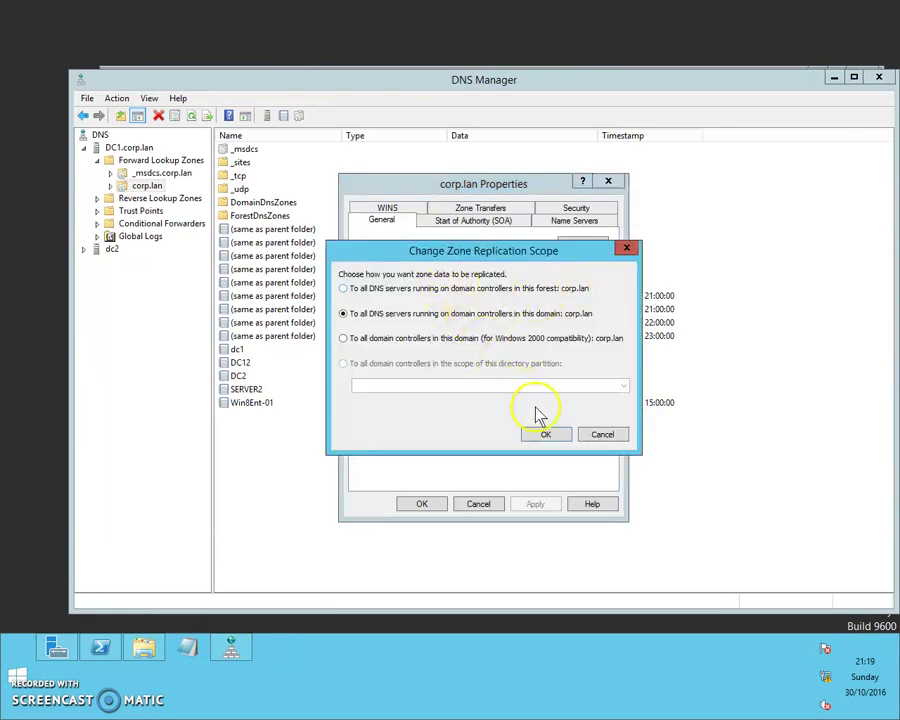
pyautogui.click(546, 436)
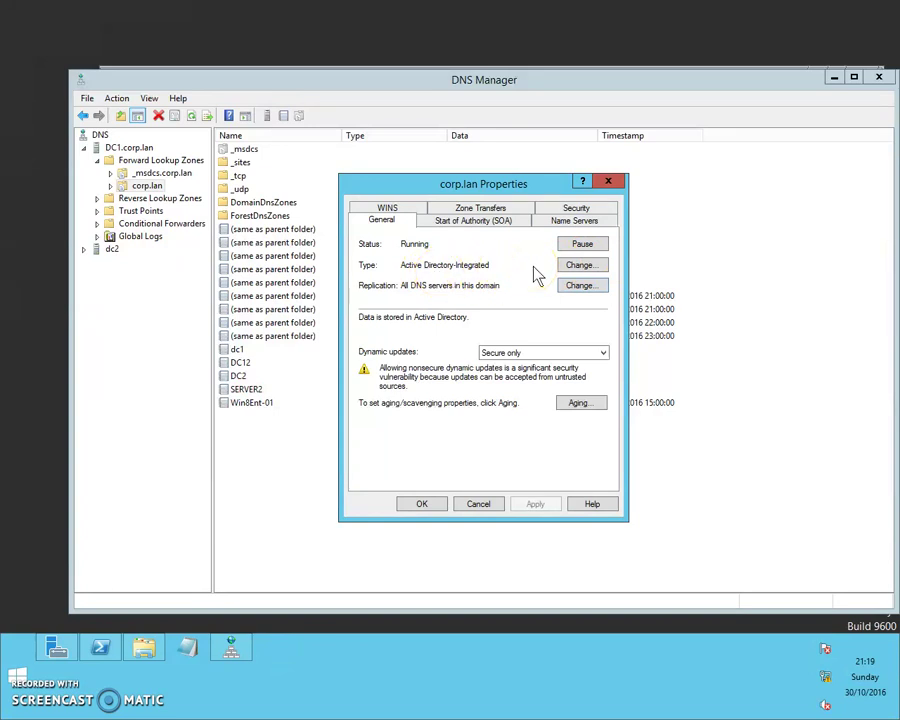
# - Examine the dynamic update options offered for the corp.lan zone
pyautogui.click(522, 353)
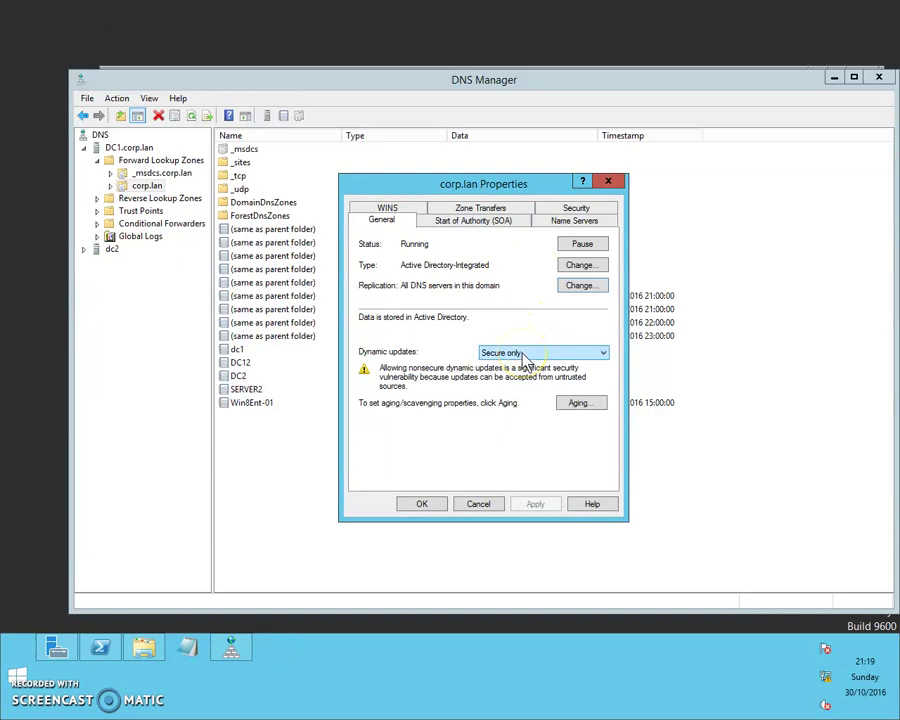
pyautogui.click(522, 356)
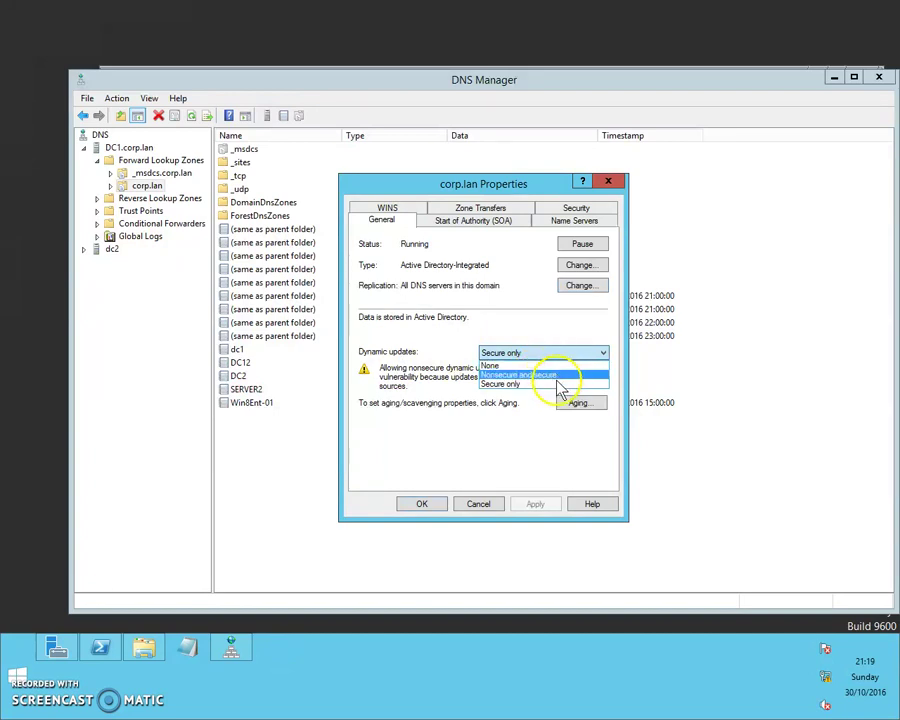
pyautogui.click(560, 330)
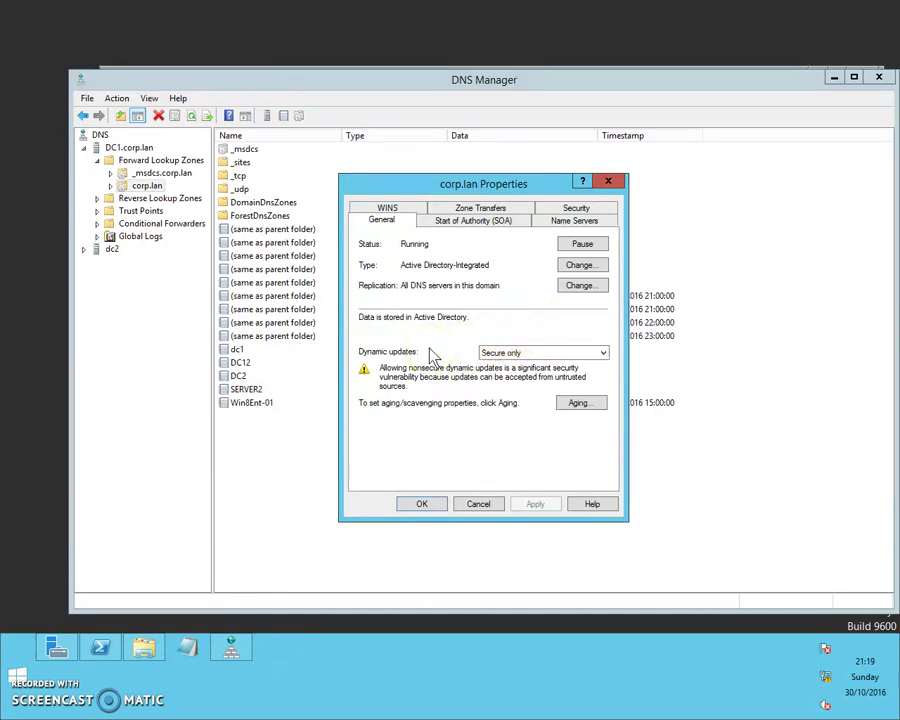
# - Review the corp.lan zone's Start of Authority settings and name servers, including the minimum TTL units, and close the properties
pyautogui.click(497, 230)
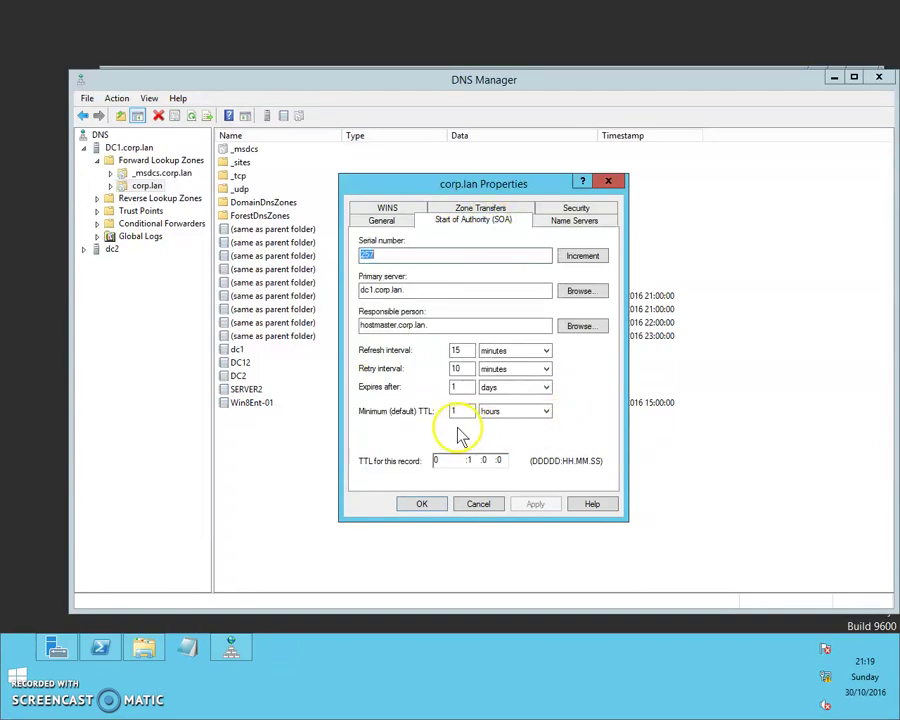
pyautogui.click(544, 412)
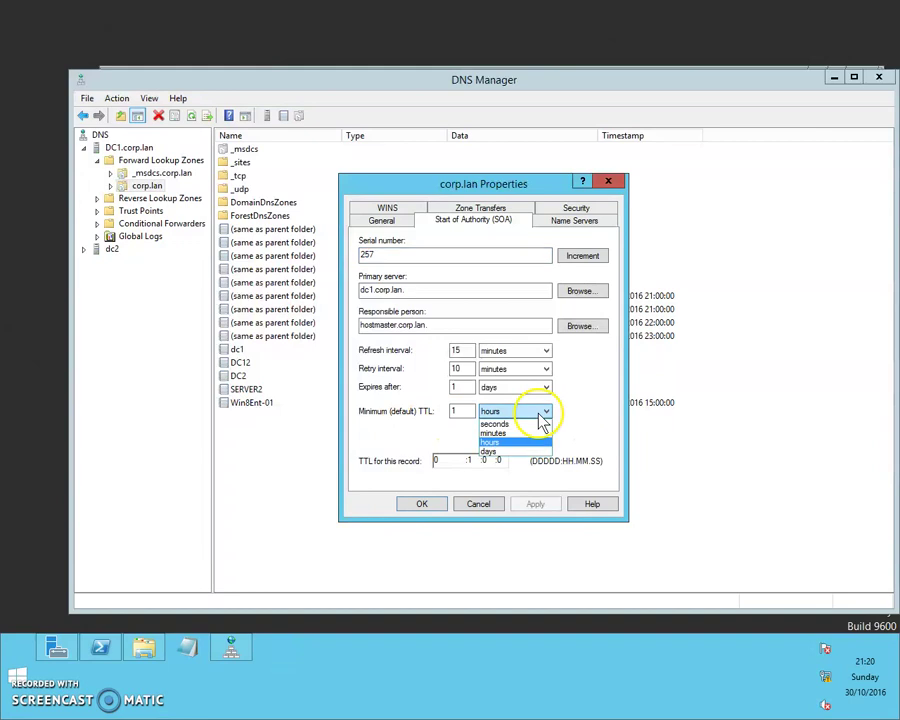
pyautogui.click(586, 411)
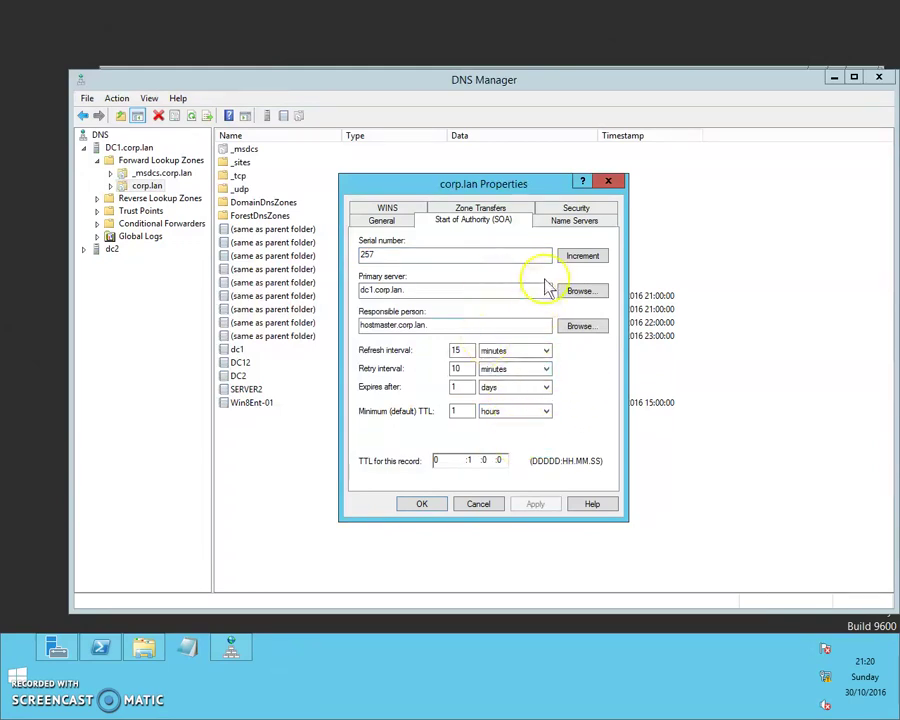
pyautogui.click(555, 226)
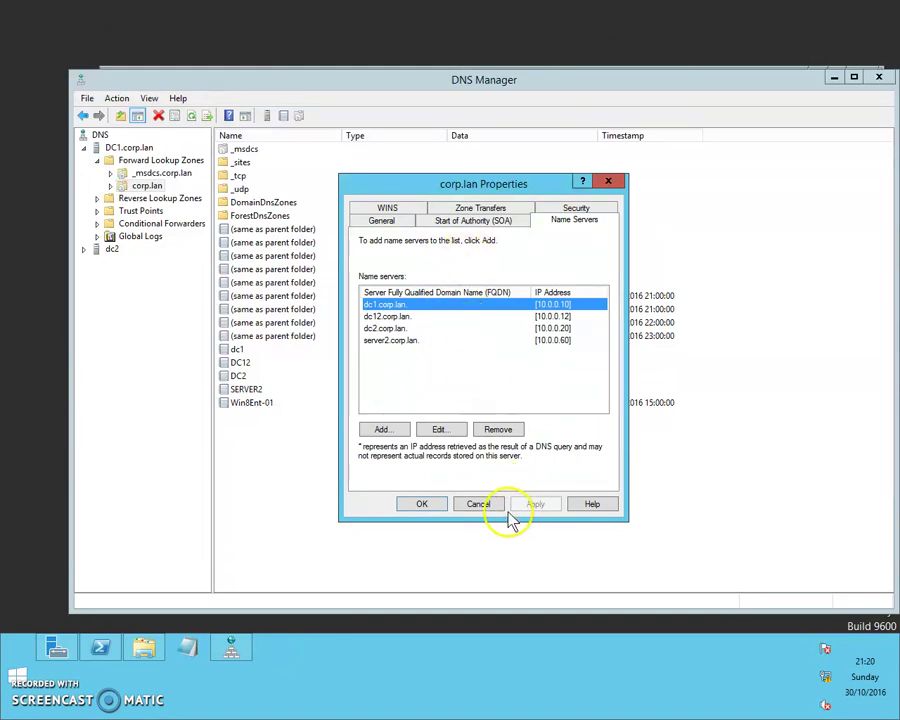
pyautogui.click(422, 506)
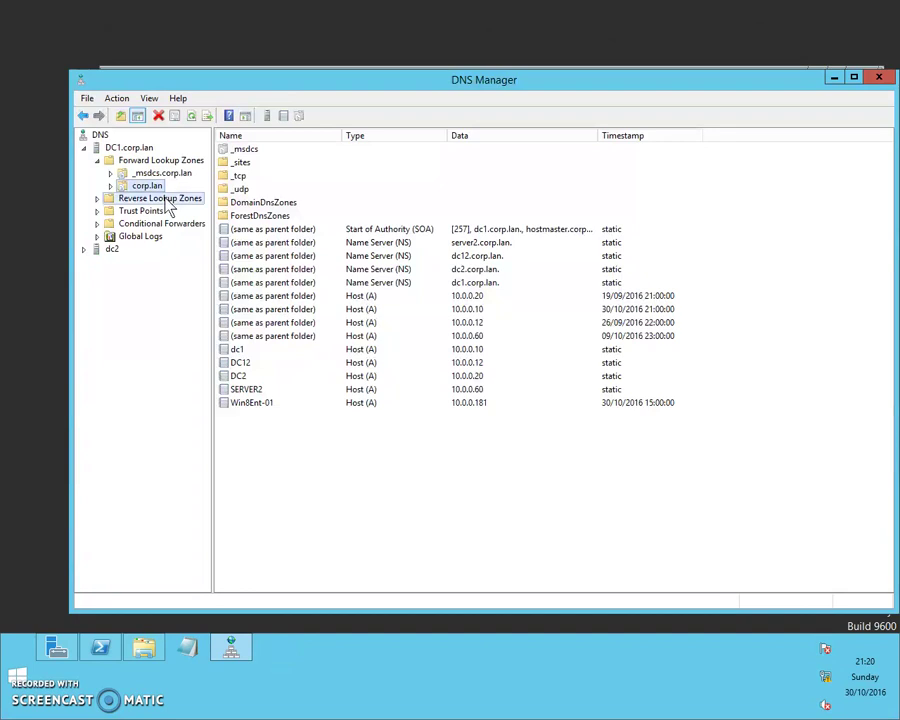
# - Start a new reverse lookup zone as a primary zone stored in Active Directory, replicated to all DNS servers in the corp.lan domain
pyautogui.click(168, 199)
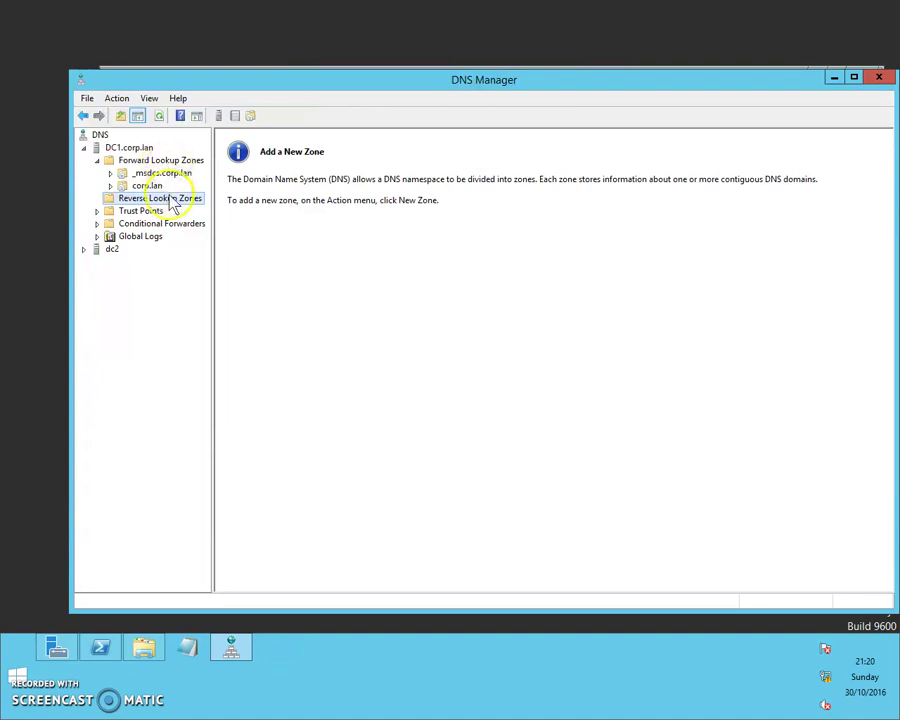
pyautogui.rightClick(176, 204)
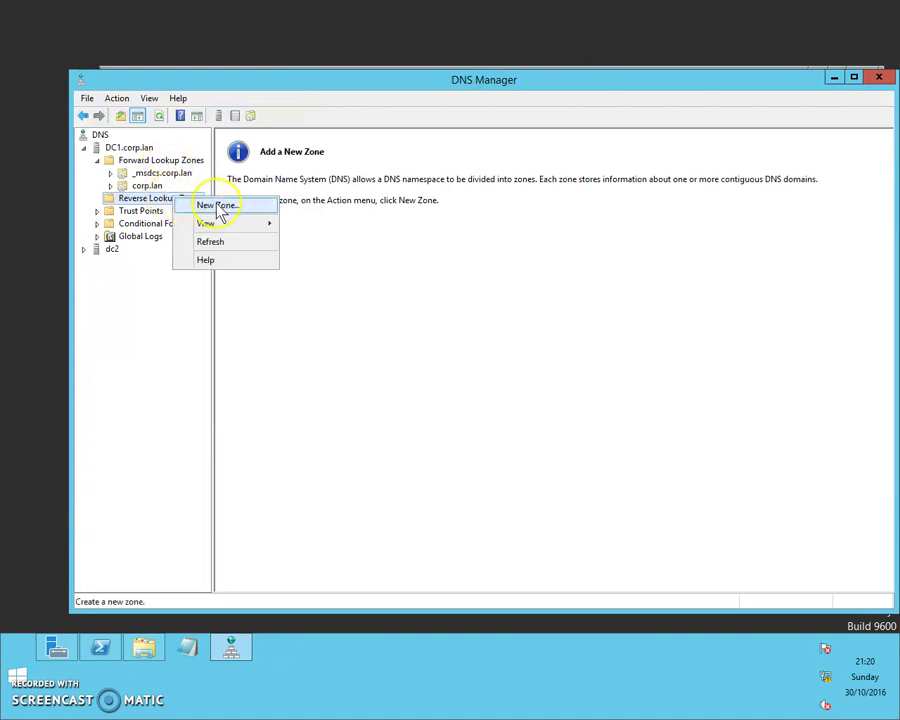
pyautogui.click(218, 205)
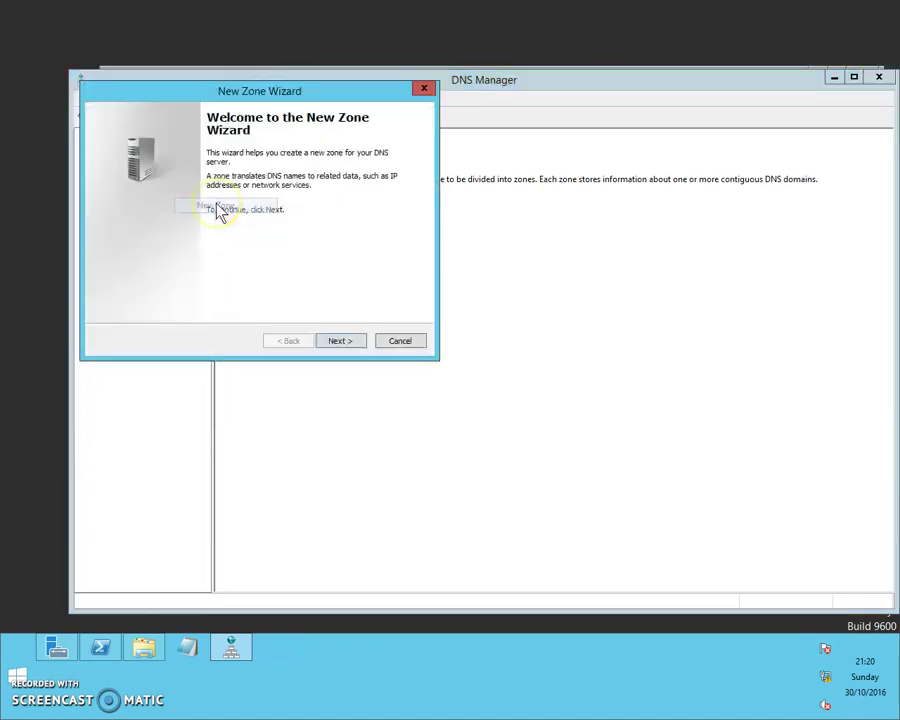
pyautogui.click(342, 342)
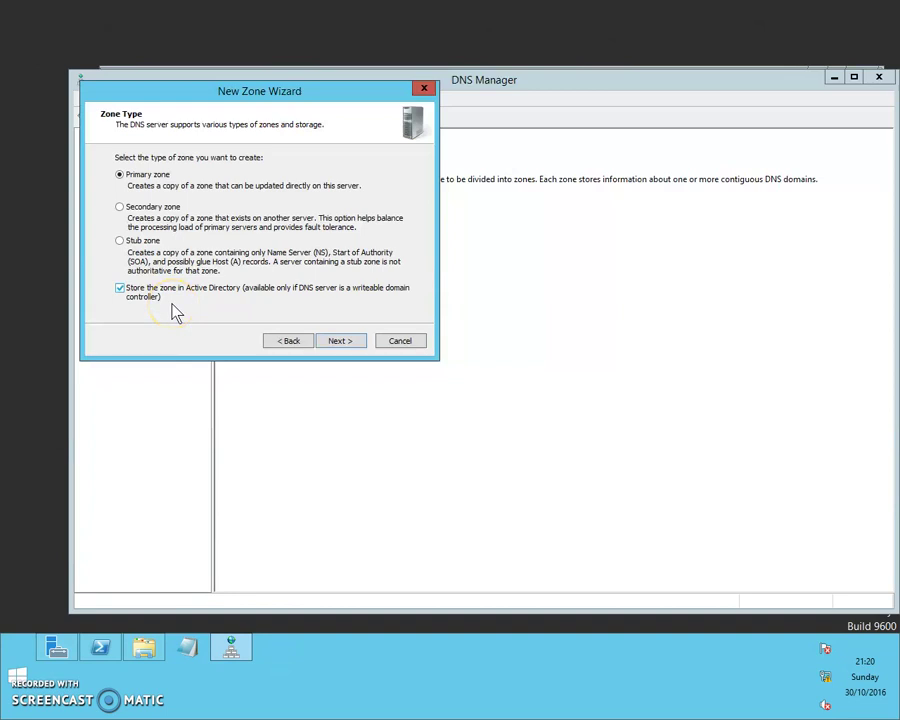
pyautogui.click(347, 340)
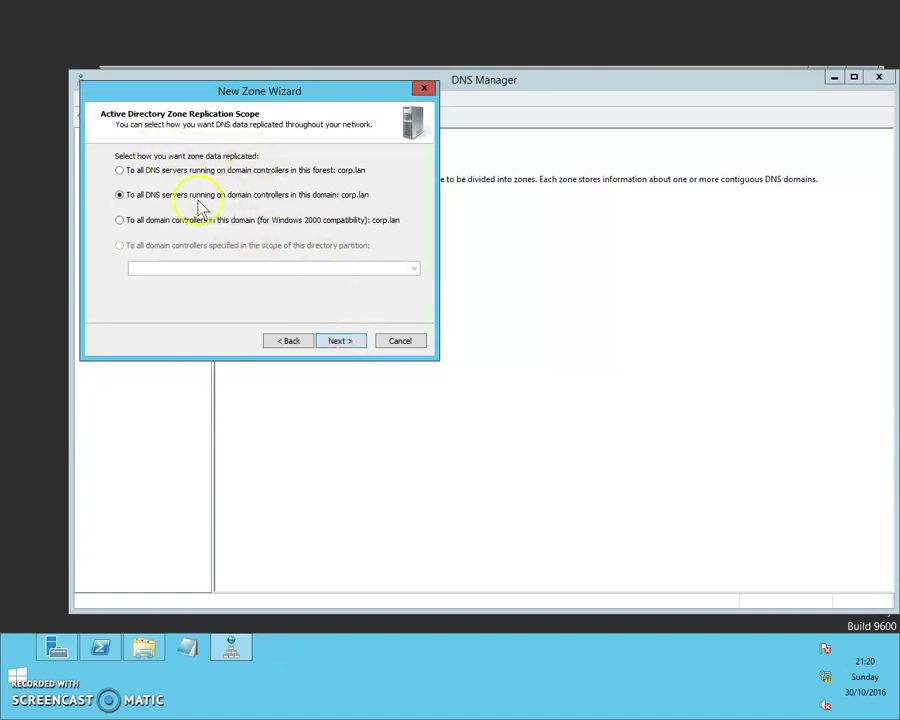
pyautogui.click(341, 346)
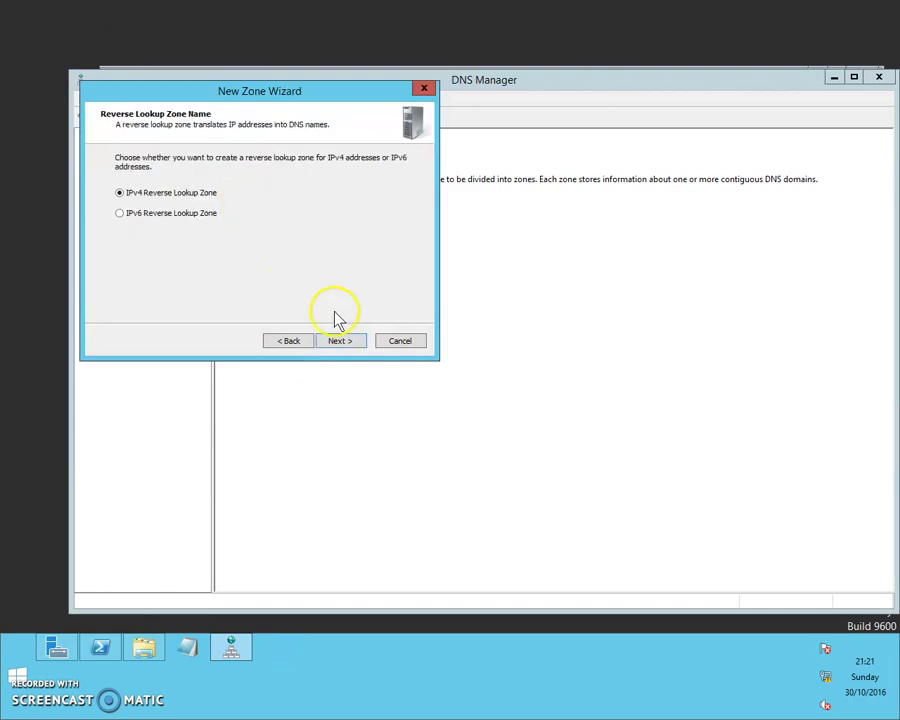
# - Make the new zone an IPv4 reverse lookup zone with network ID 10.0.0
pyautogui.click(340, 341)
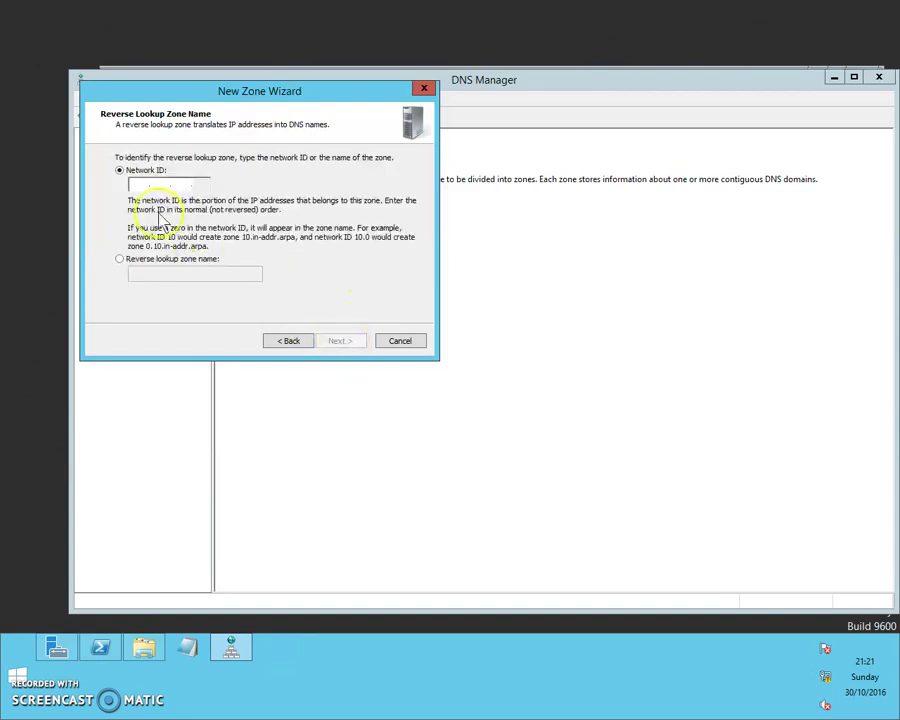
pyautogui.click(134, 184)
pyautogui.write('10')
pyautogui.click(145, 183)
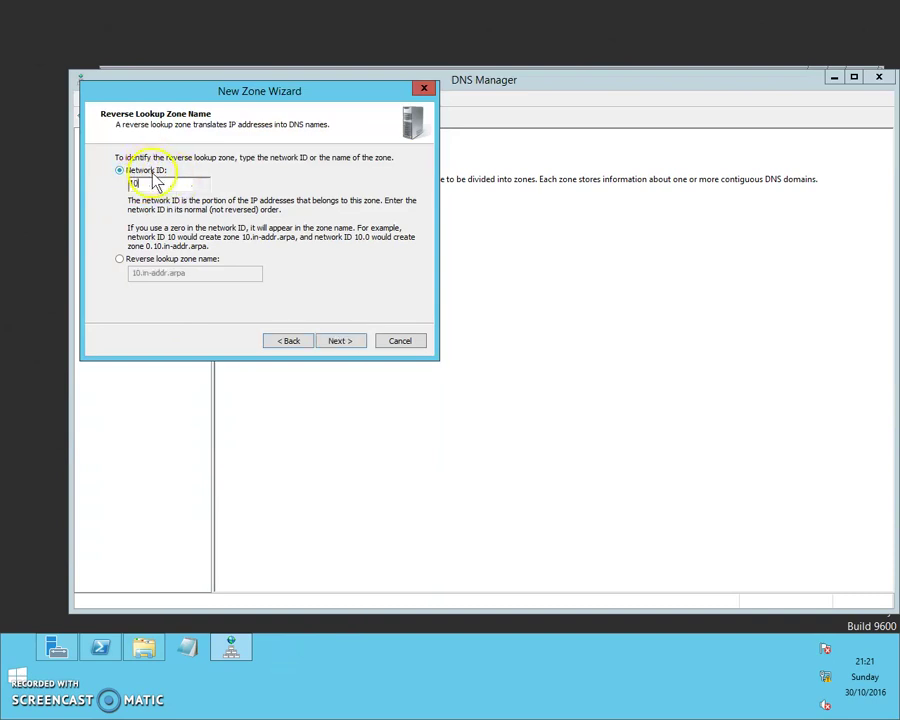
pyautogui.write('0.')
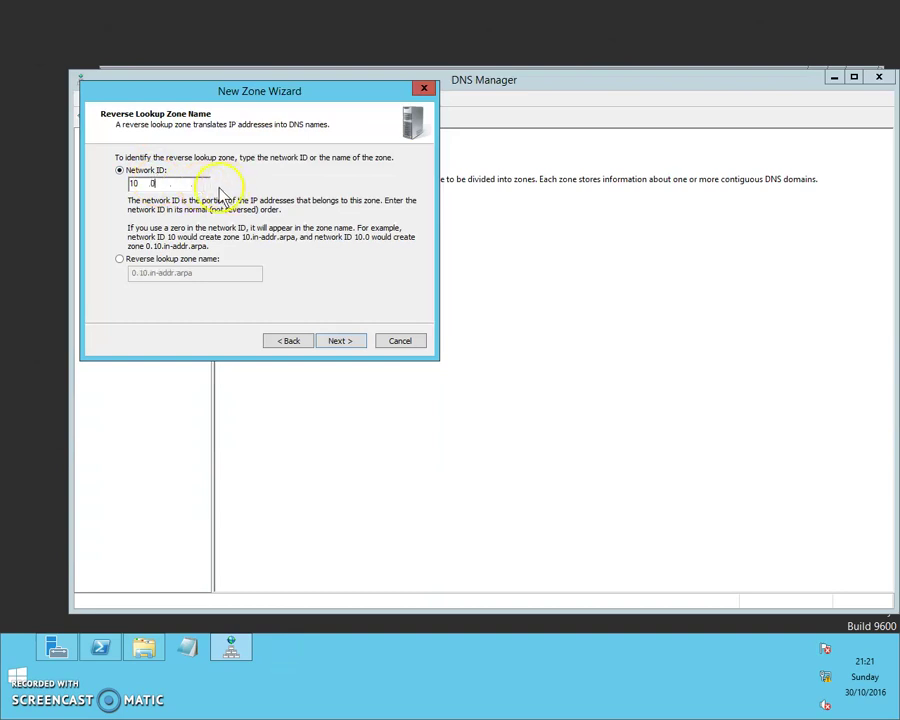
pyautogui.write('0')
pyautogui.click(353, 343)
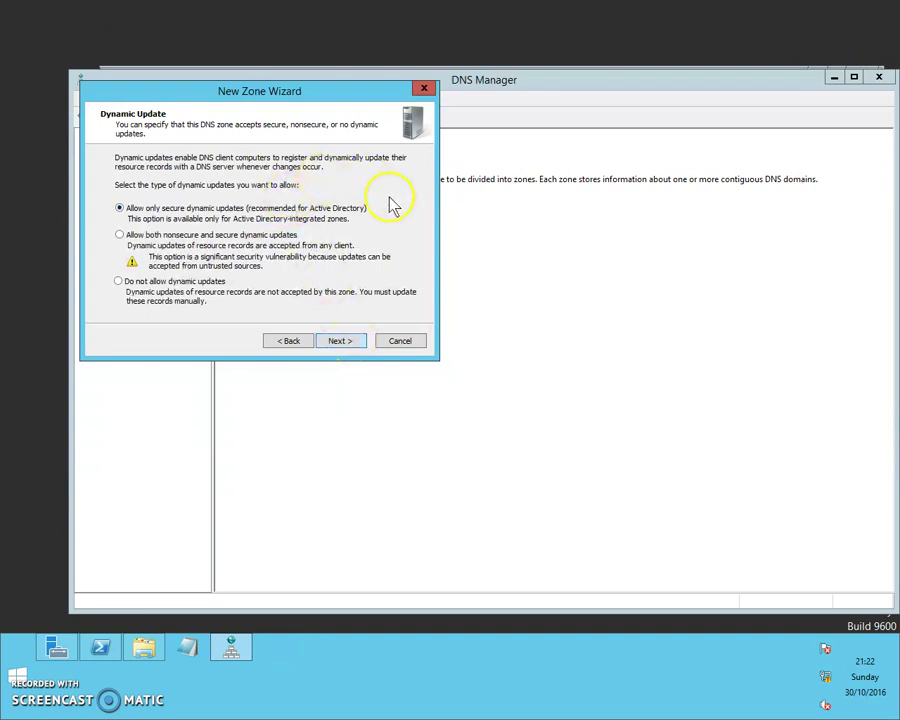
# - Allow both nonsecure and secure dynamic updates for the reverse lookup zone and finish creating it
pyautogui.moveTo(341, 93); pyautogui.dragTo(463, 203)
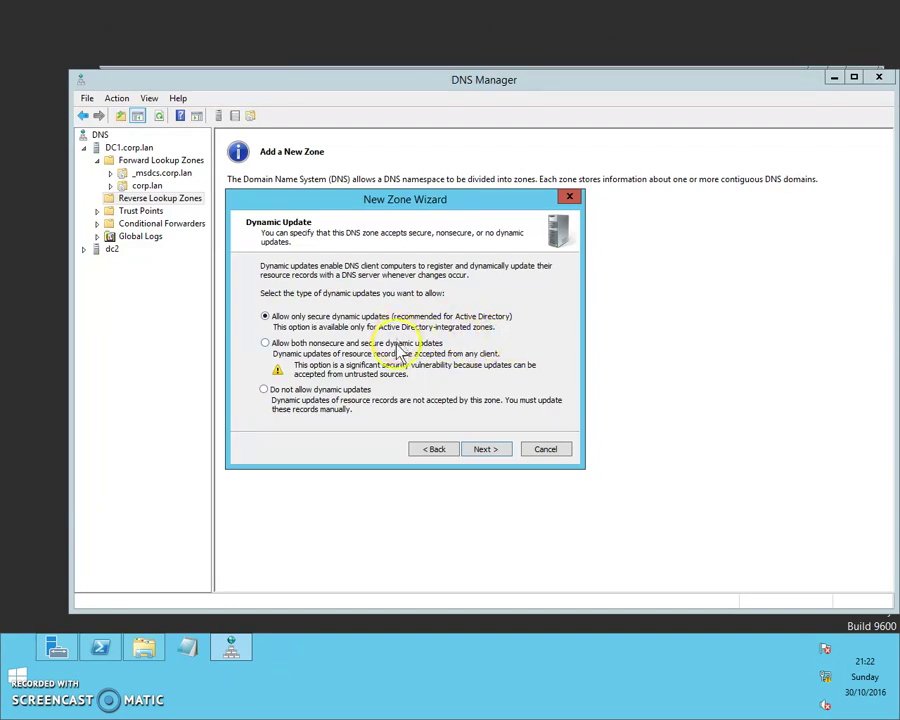
pyautogui.click(302, 346)
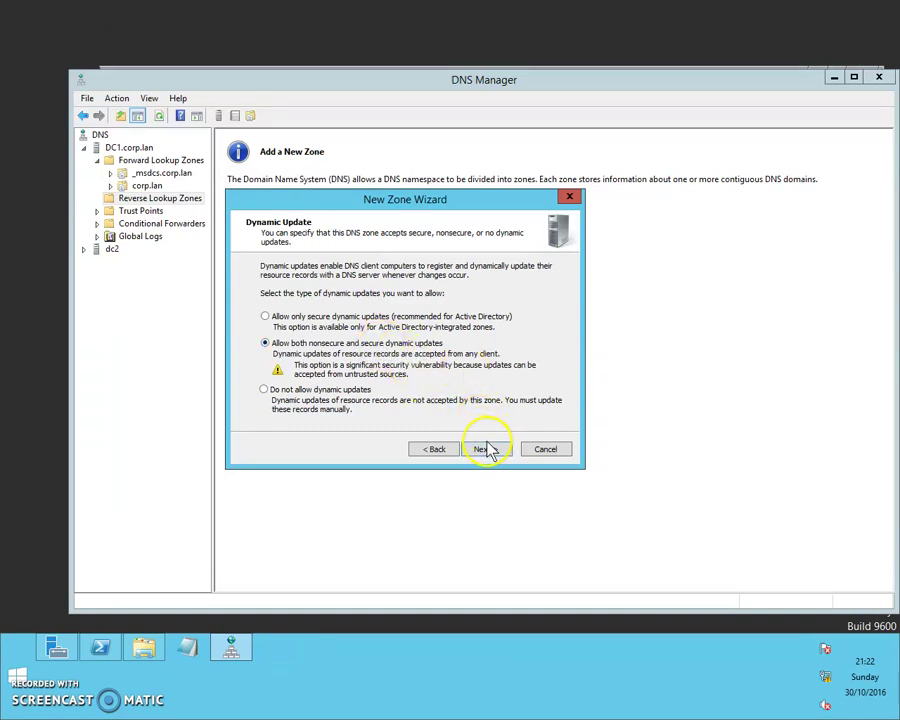
pyautogui.click(488, 453)
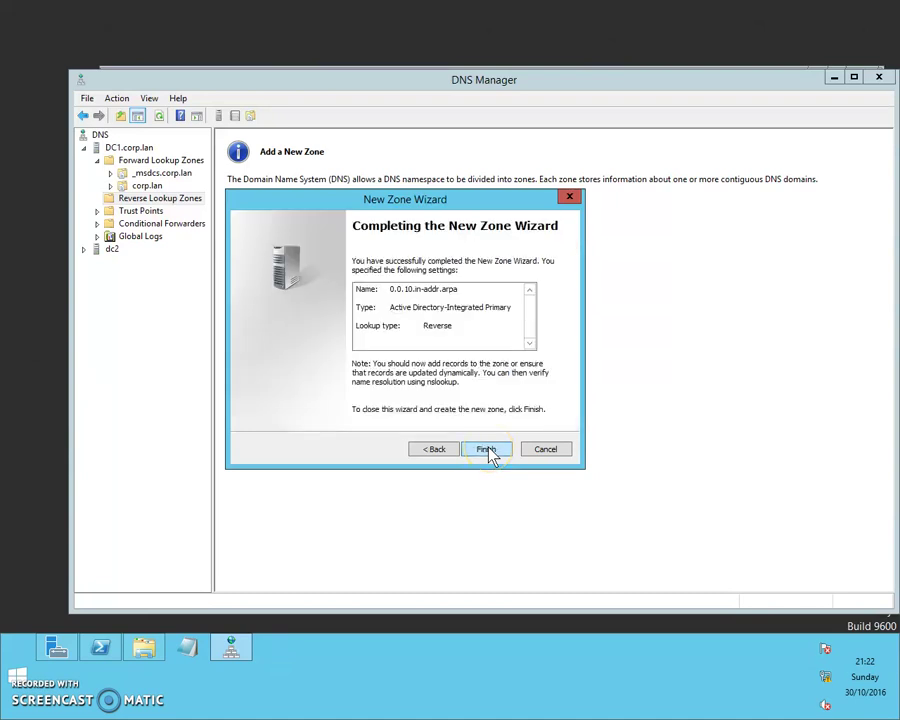
pyautogui.click(488, 452)
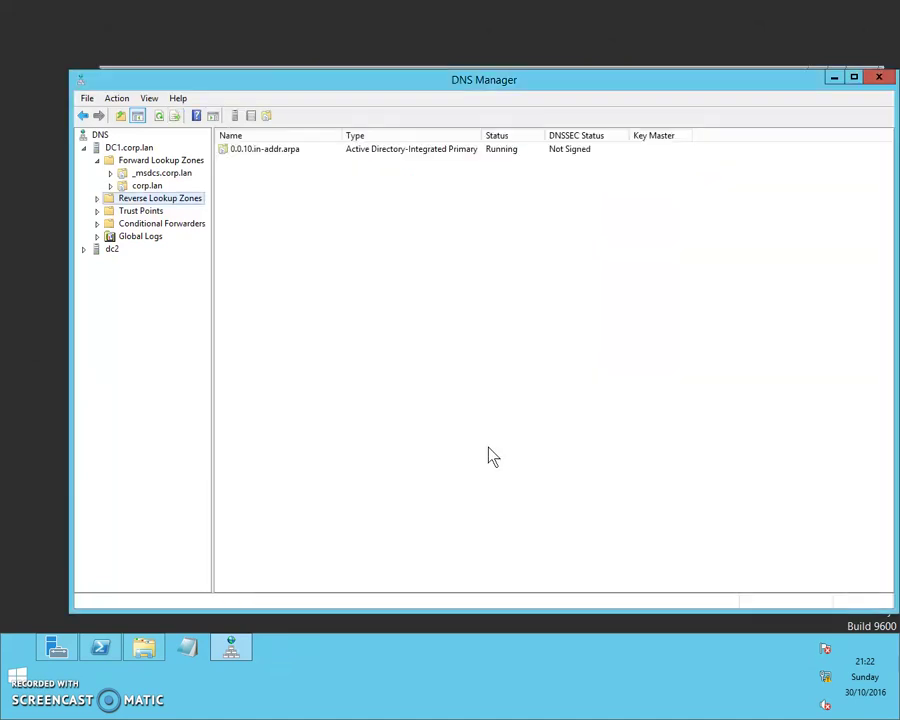
# - Review the records in the 0.0.10.in-addr.arpa reverse zone and the corp.lan forward zone
pyautogui.click(97, 198)
pyautogui.click(168, 212)
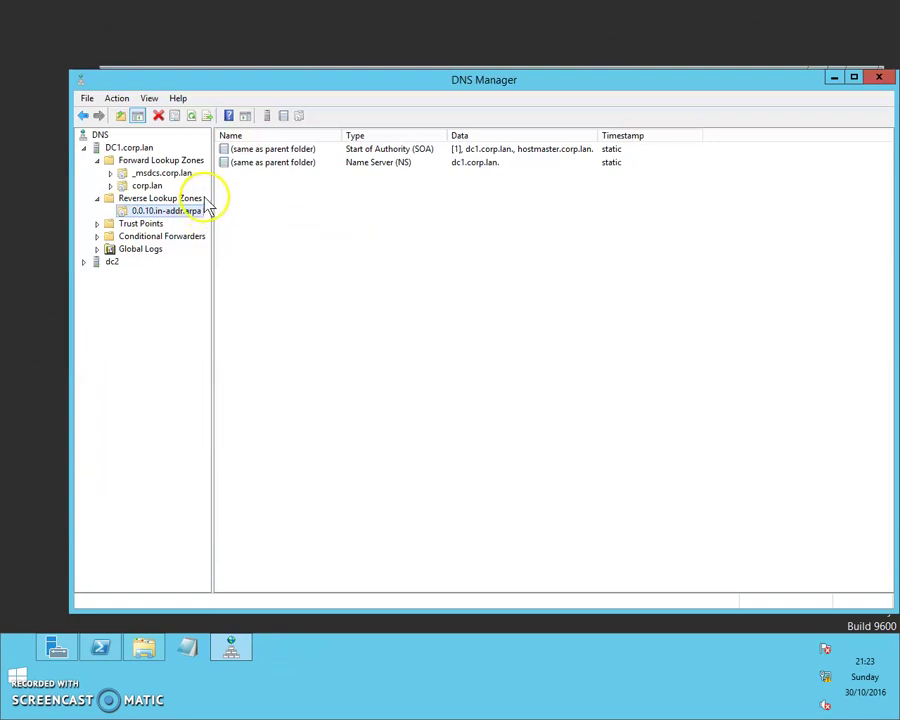
pyautogui.click(177, 162)
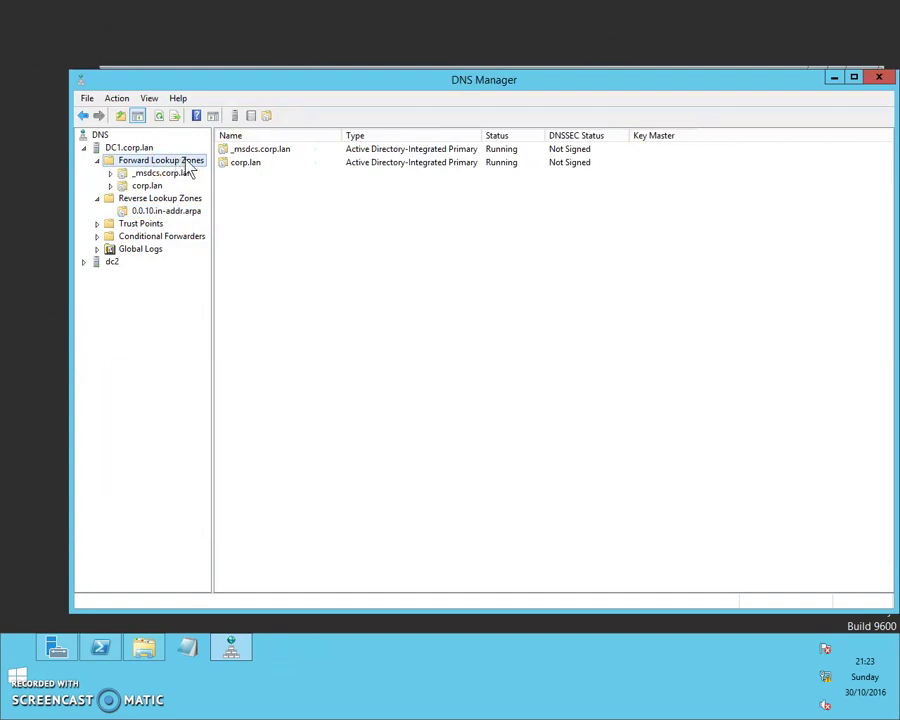
pyautogui.moveTo(211, 189); pyautogui.dragTo(270, 193)
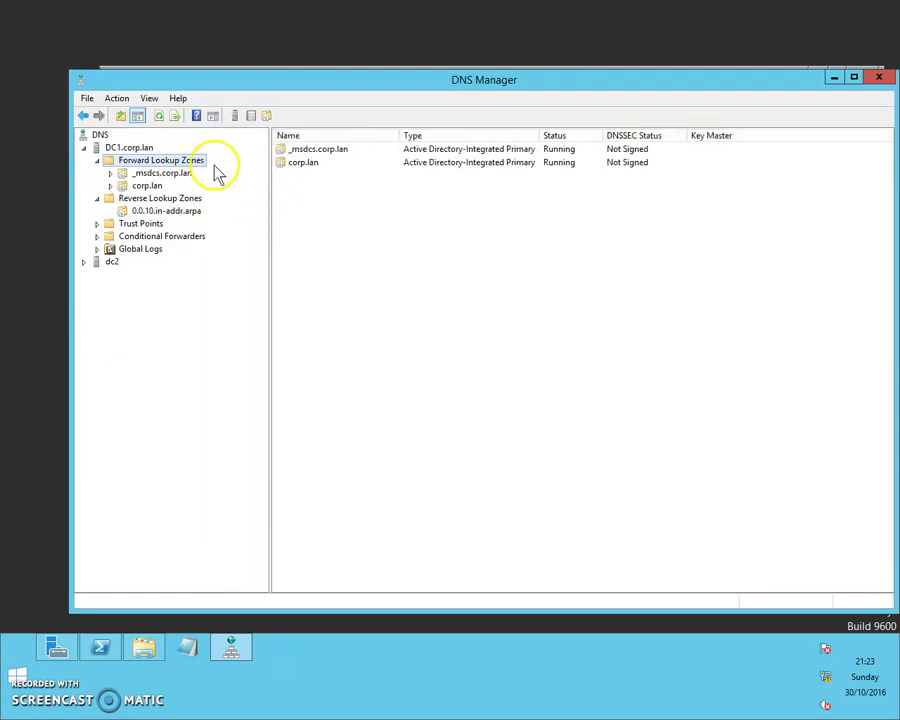
pyautogui.click(150, 187)
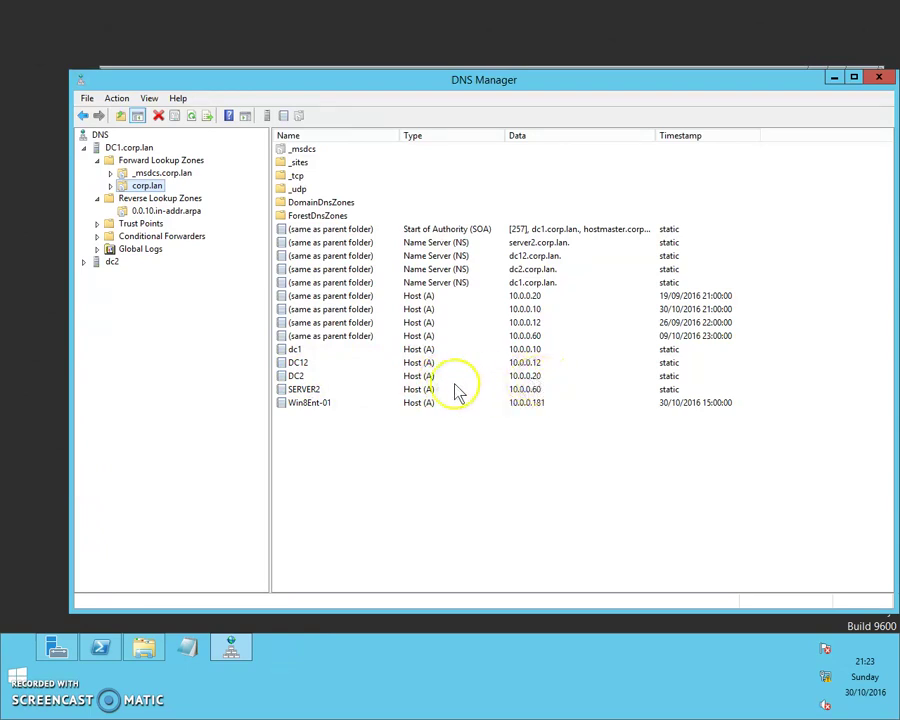
# - Start a new forward lookup zone as a primary zone stored in Active Directory, replicated to all DNS servers in the corp.lan domain
pyautogui.click(184, 161)
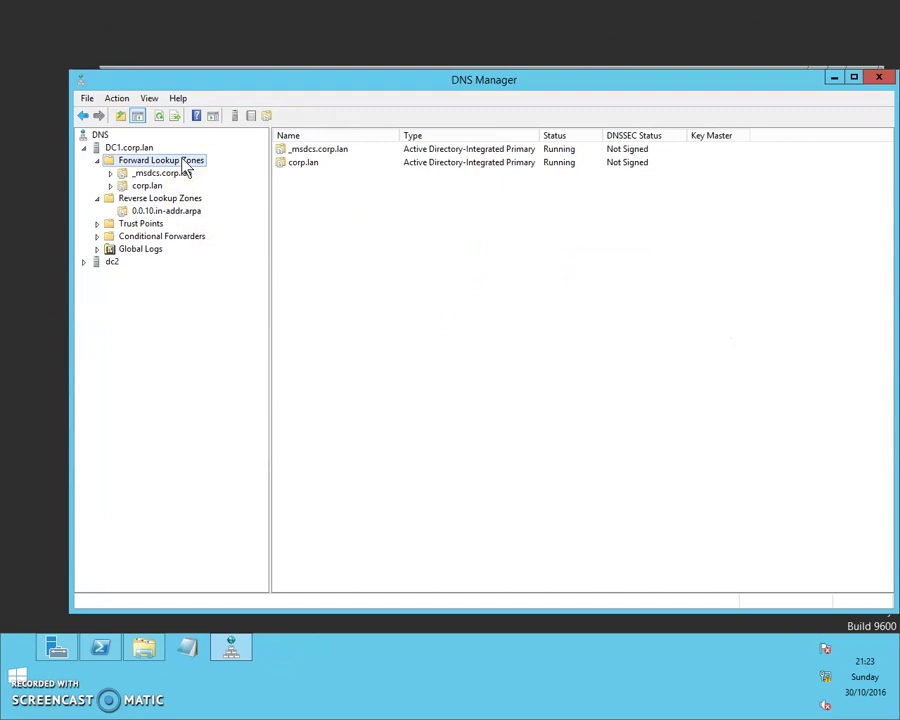
pyautogui.rightClick(185, 166)
pyautogui.click(226, 168)
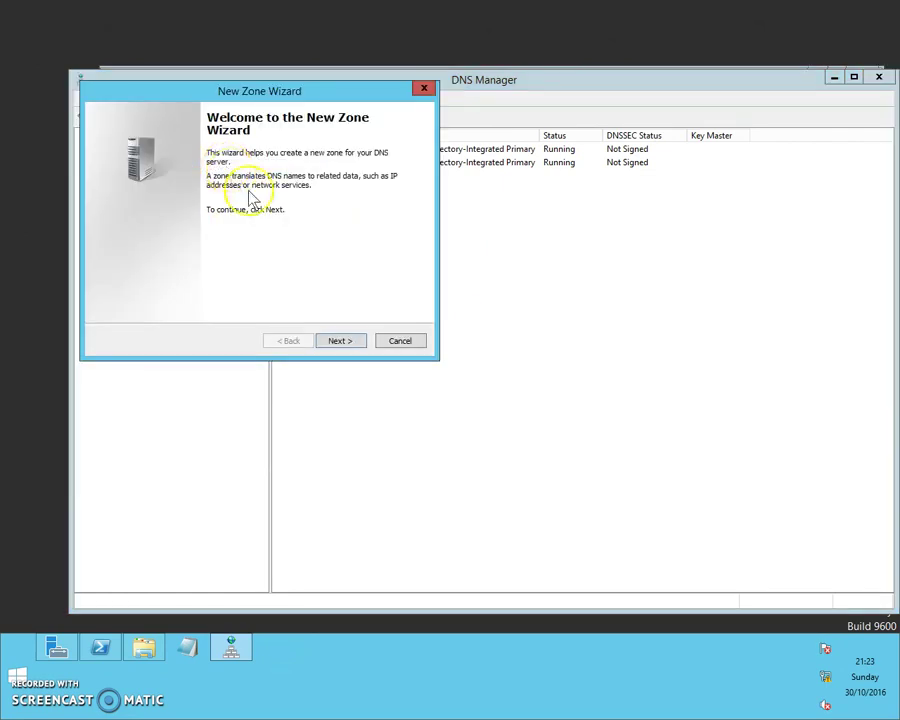
pyautogui.click(337, 344)
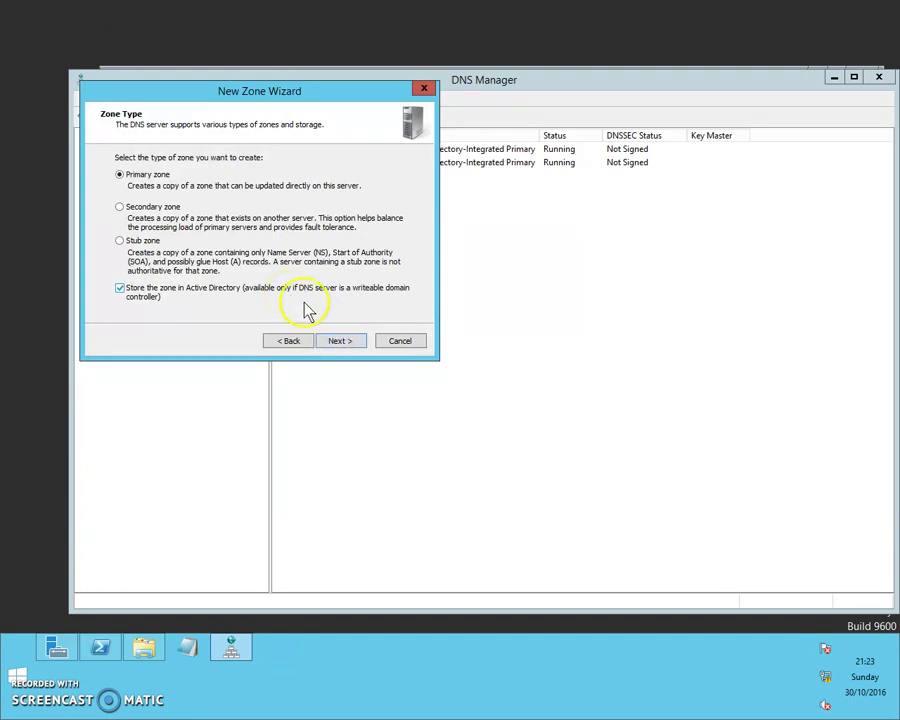
pyautogui.click(350, 342)
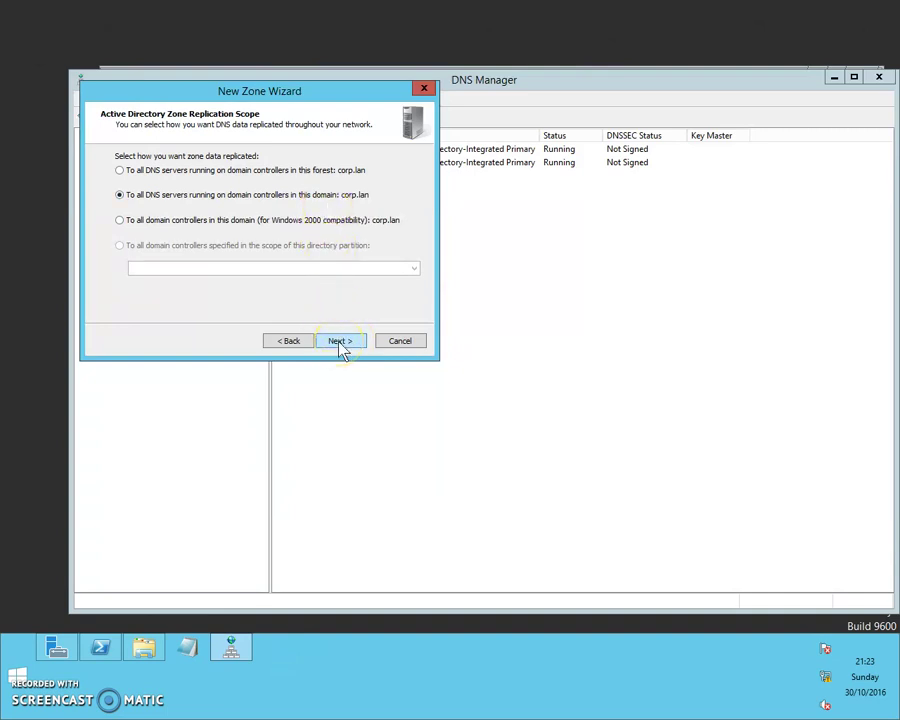
pyautogui.click(340, 341)
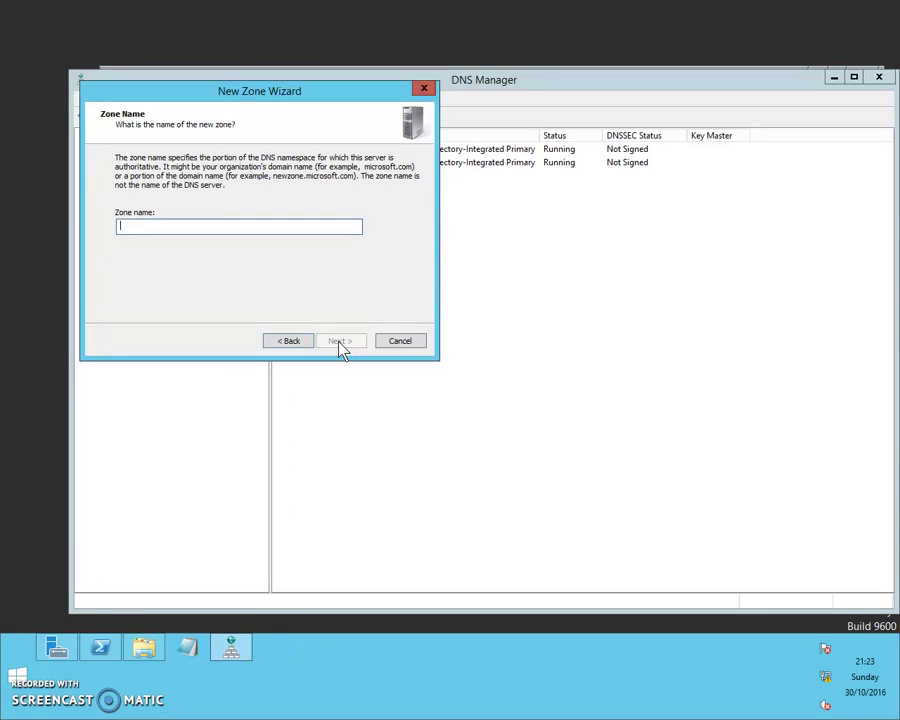
# - Name the forward zone myfirst.pri, allow both nonsecure and secure dynamic updates, and finish creating it
pyautogui.write('myfirst.pri')
pyautogui.click(348, 341)
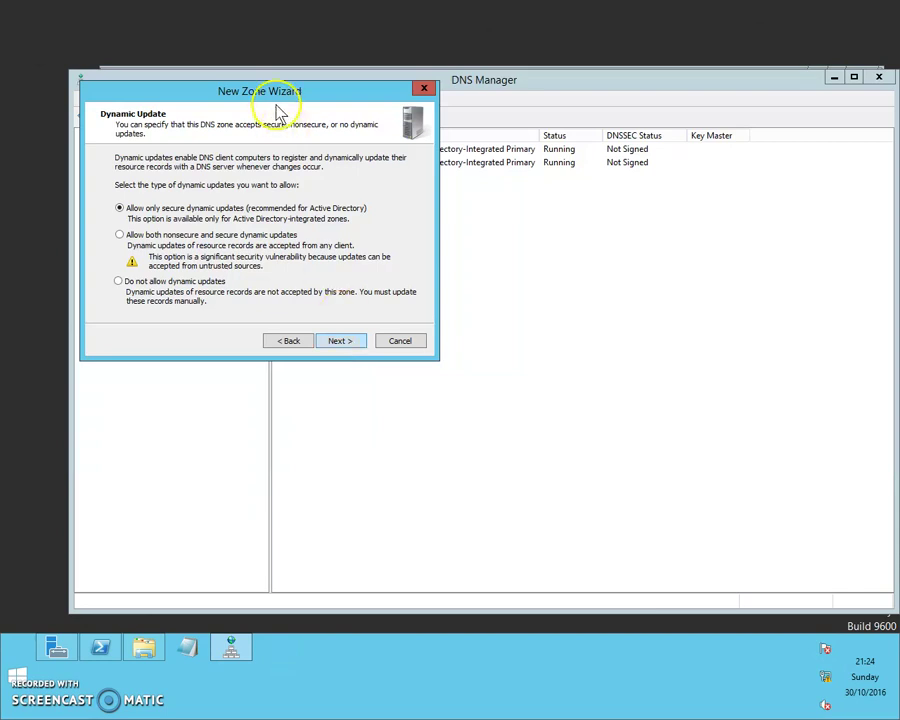
pyautogui.moveTo(285, 95); pyautogui.dragTo(424, 227)
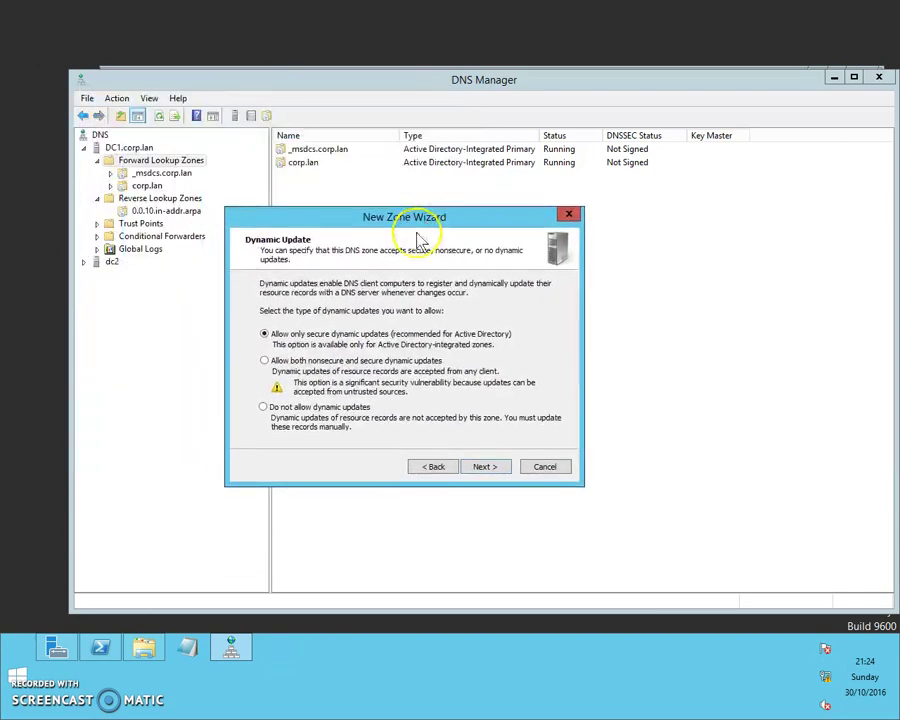
pyautogui.click(353, 365)
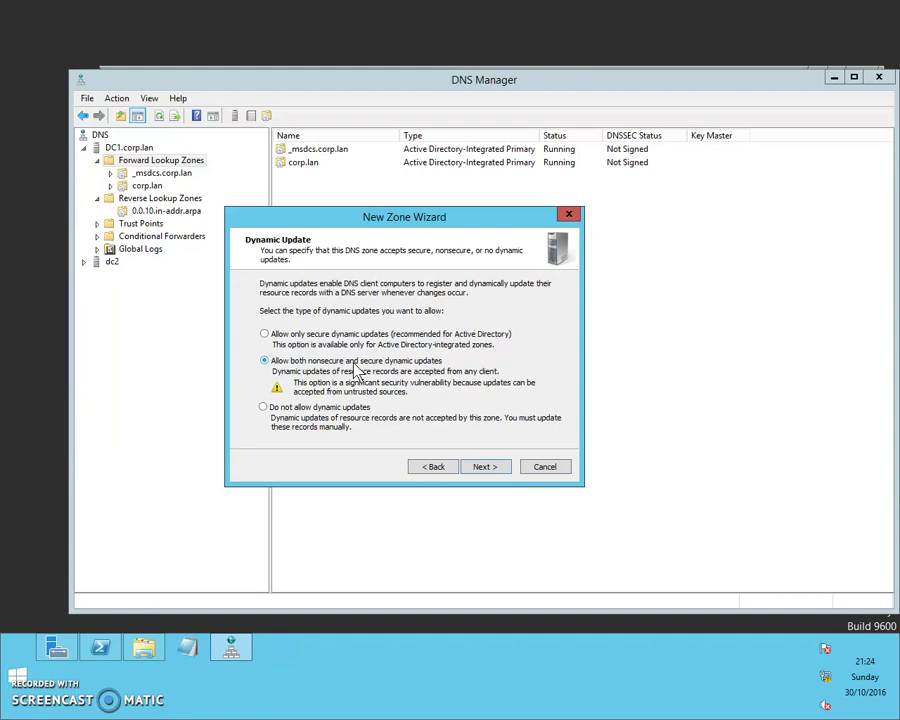
pyautogui.click(484, 470)
pyautogui.click(484, 472)
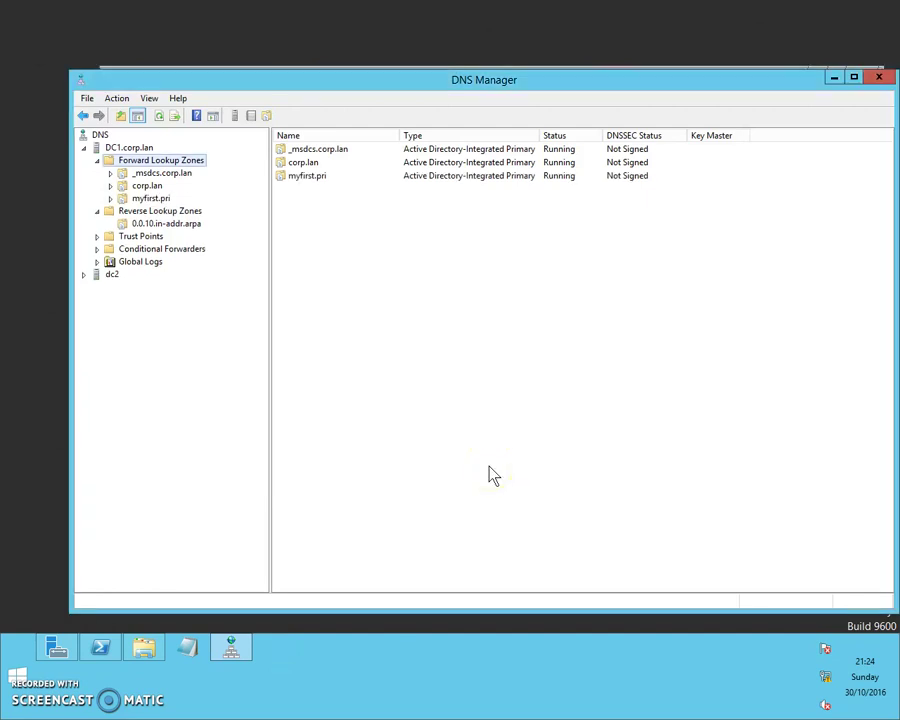
# - Start a new host (A) record in the myfirst.pri zone and name it test1
pyautogui.click(164, 200)
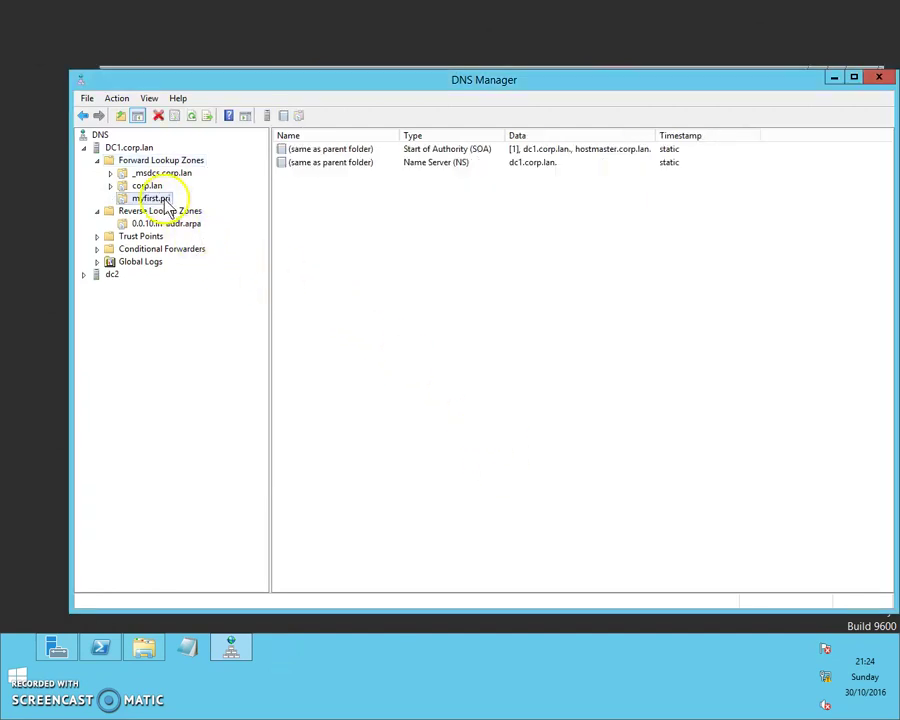
pyautogui.click(337, 220)
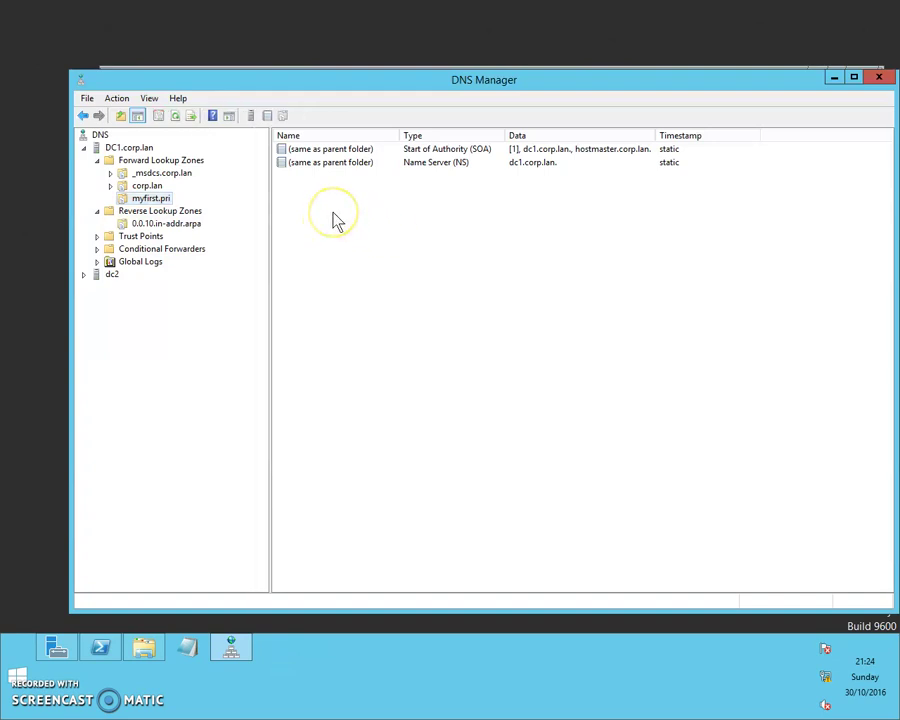
pyautogui.rightClick(337, 220)
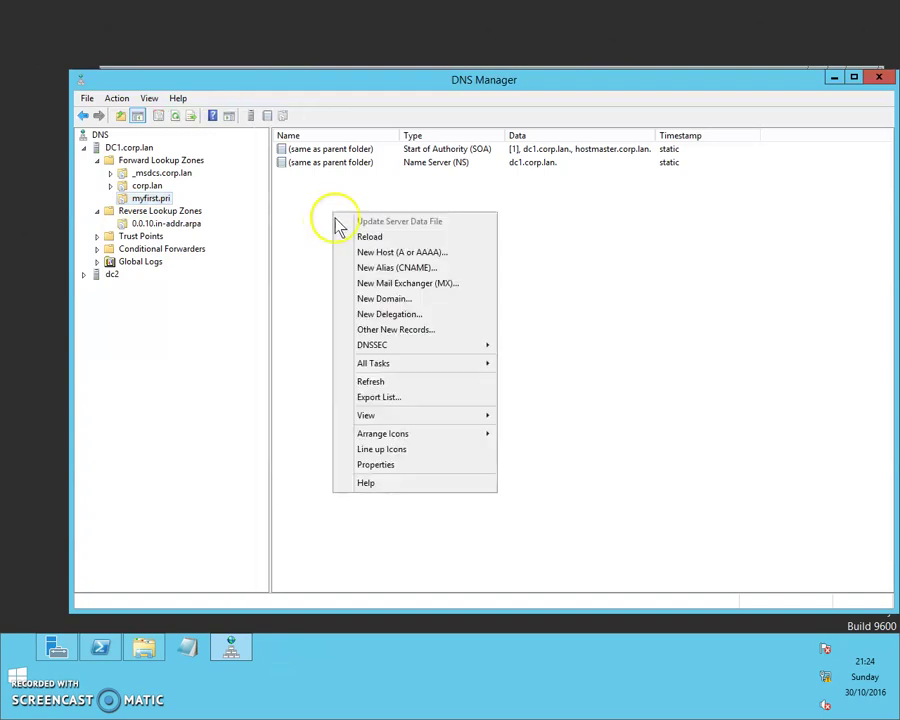
pyautogui.click(396, 255)
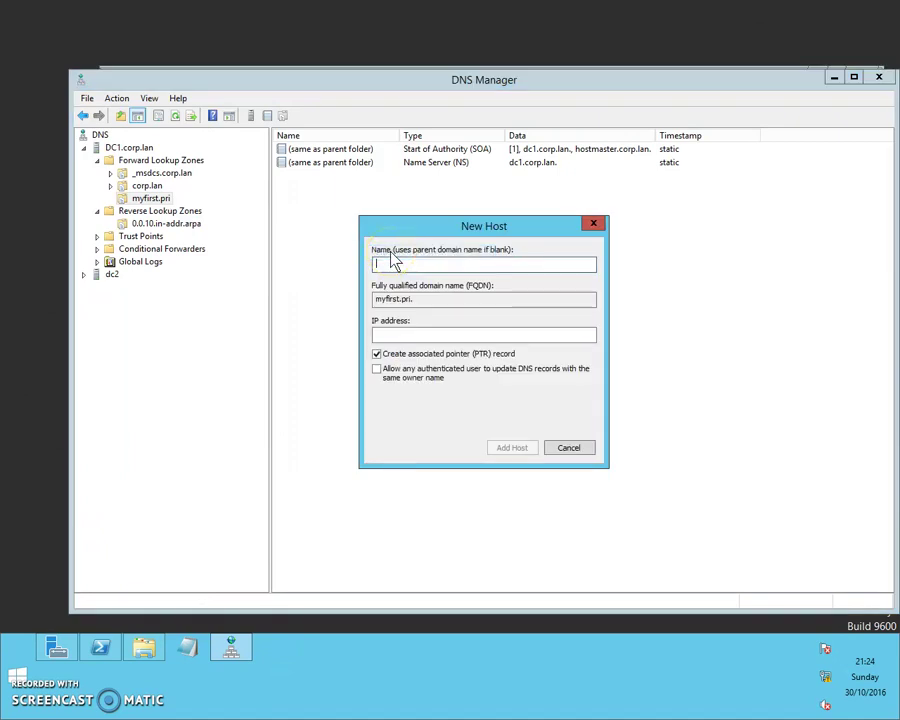
pyautogui.write('tes')
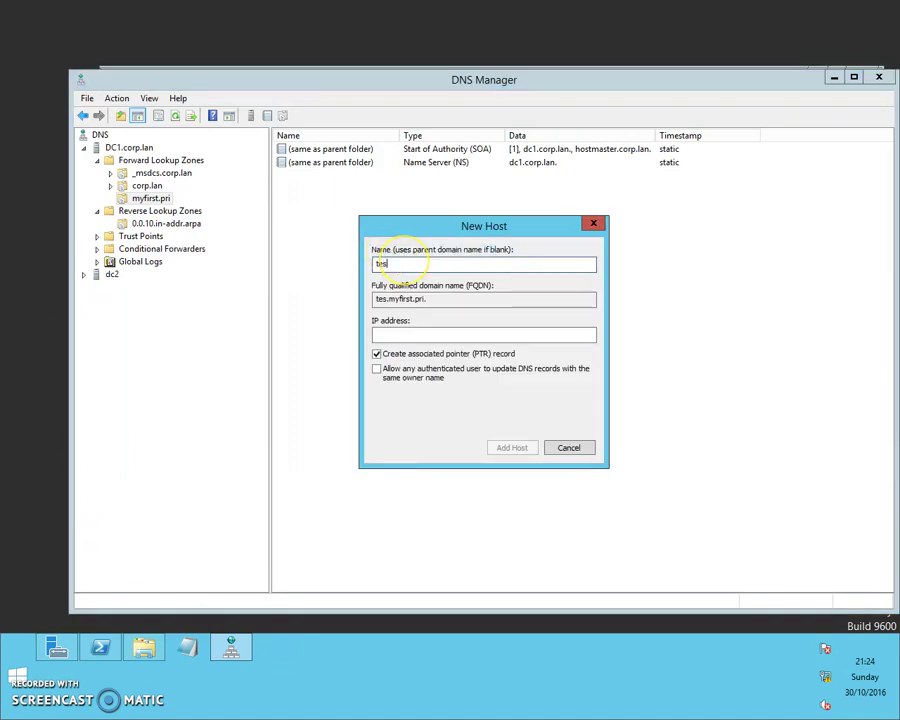
pyautogui.write('t1')
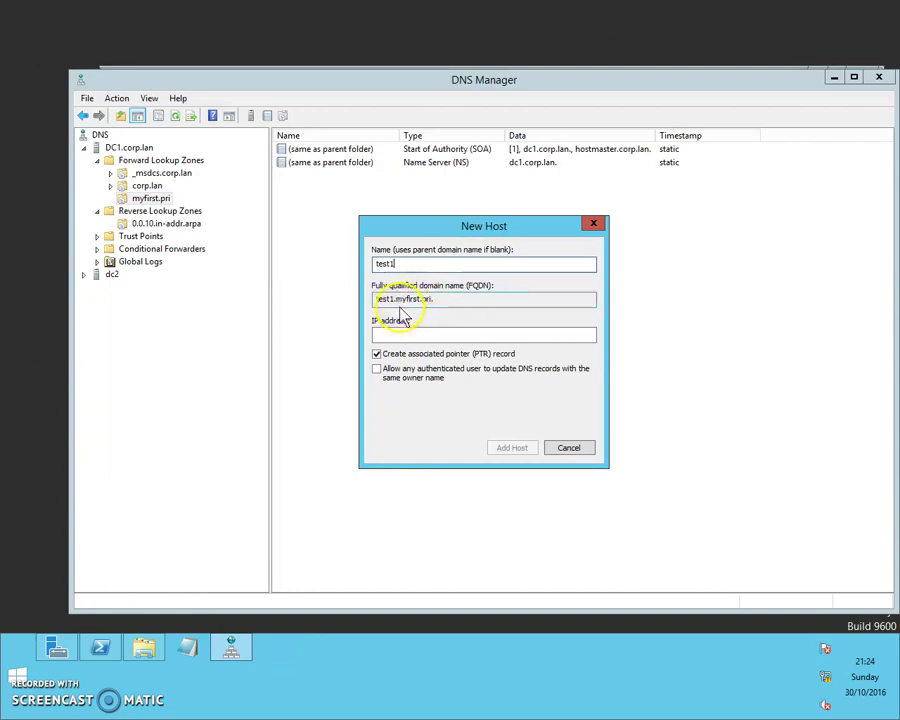
pyautogui.moveTo(401, 298); pyautogui.dragTo(426, 298)
pyautogui.click(443, 298)
pyautogui.click(412, 263)
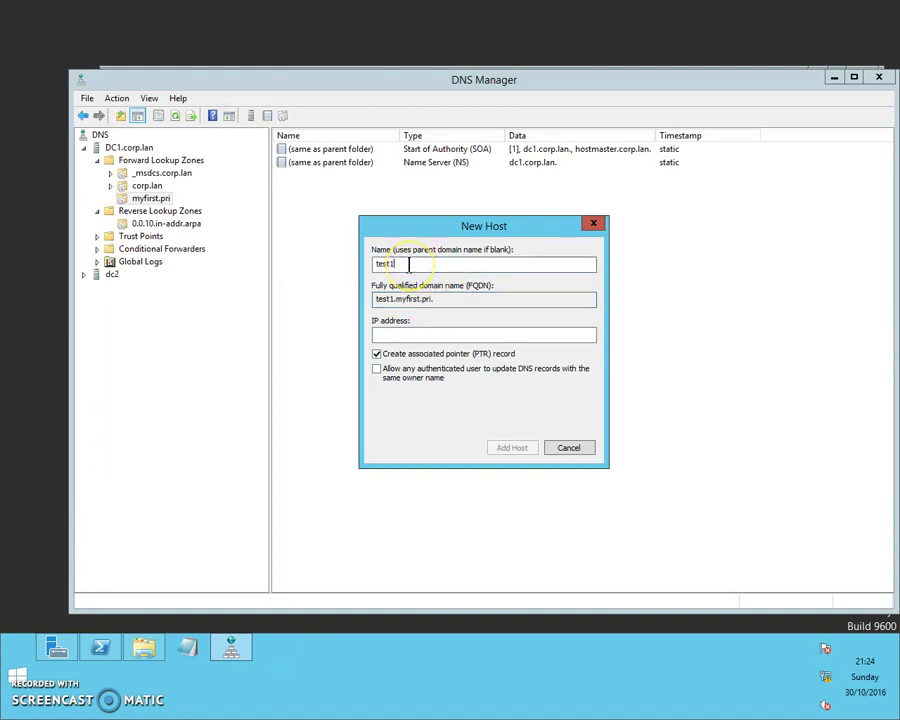
# - Assign IP address 10.0.0.199 to the test1 host, keep the associated PTR record enabled, and add the host to the zone
pyautogui.click(408, 334)
pyautogui.write('10.0.0.1')
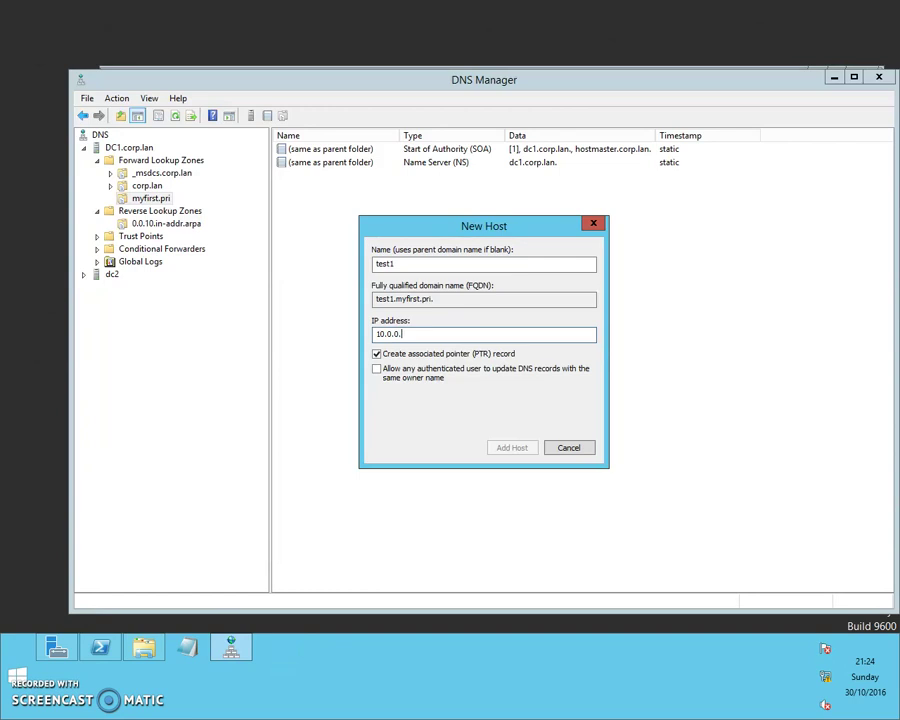
pyautogui.write('99')
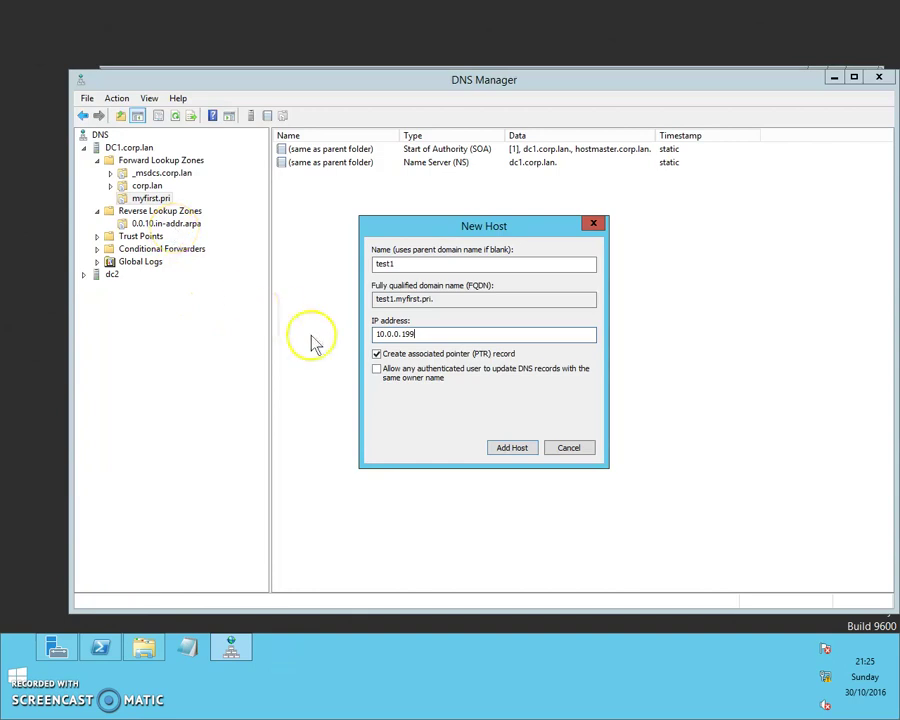
pyautogui.click(513, 452)
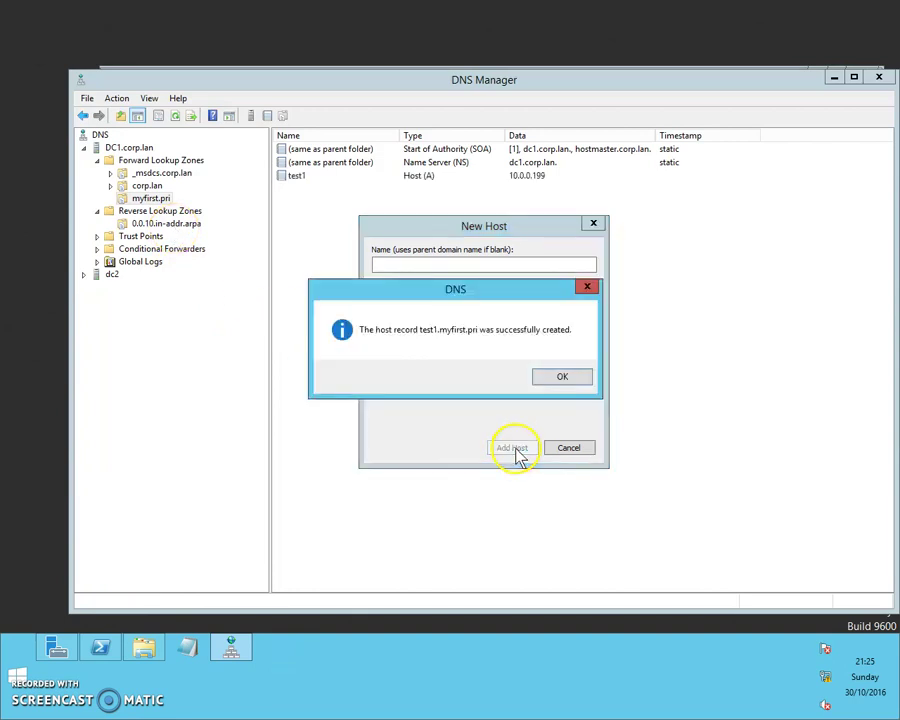
pyautogui.click(556, 380)
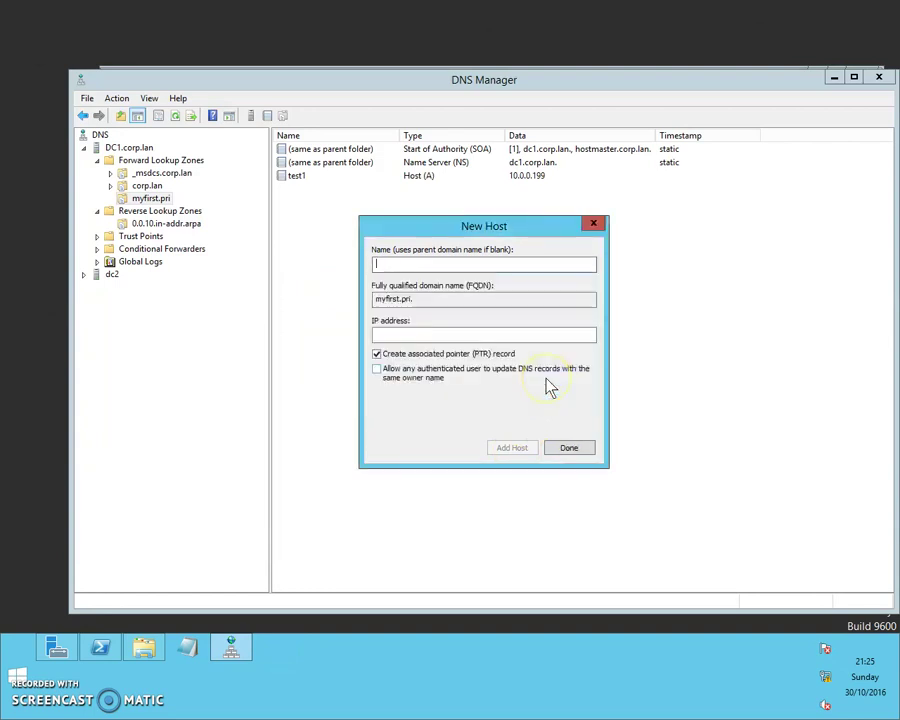
pyautogui.click(569, 452)
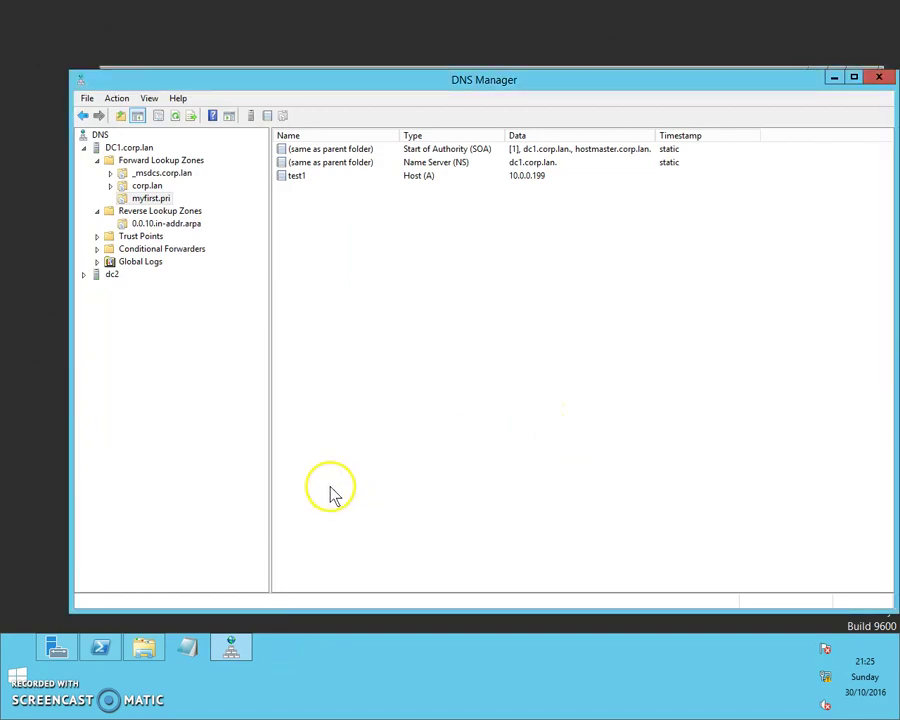
# - Switch to Windows PowerShell and ping dc1 to test name resolution
pyautogui.click(97, 655)
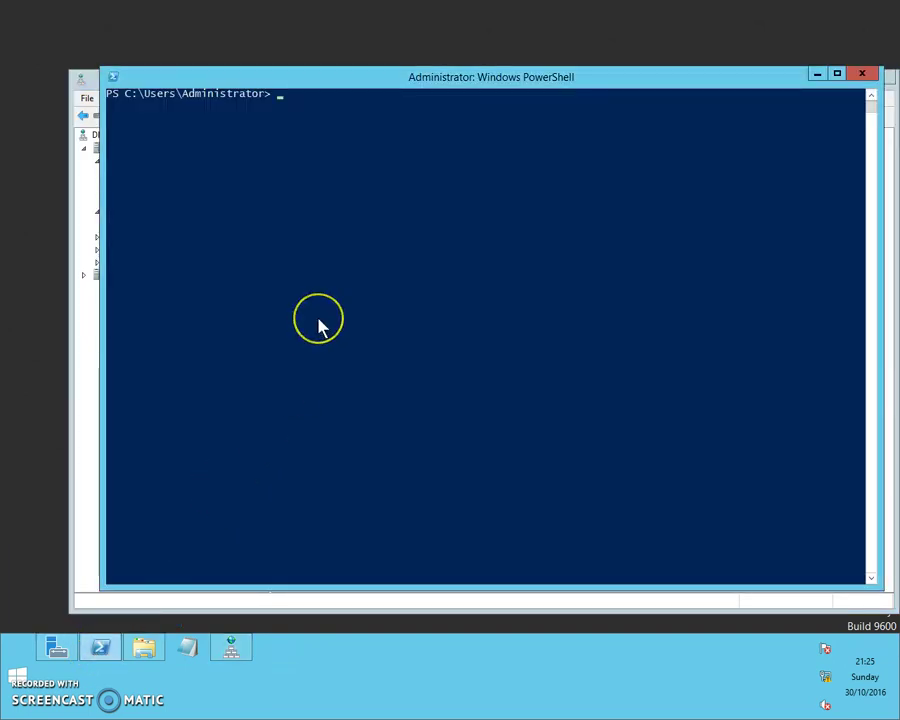
pyautogui.write('ping dc1')
pyautogui.press('Return')
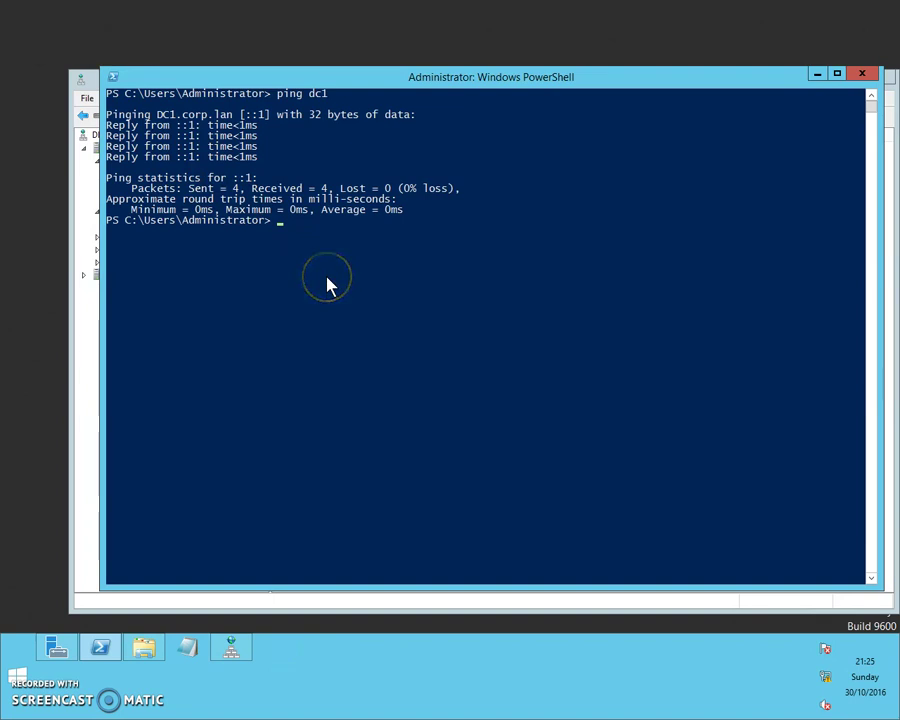
# - Ping test1.myfirst.pri, moving the PowerShell window down to uncover the DNS records, and read the ping results
pyautogui.write('ping test')
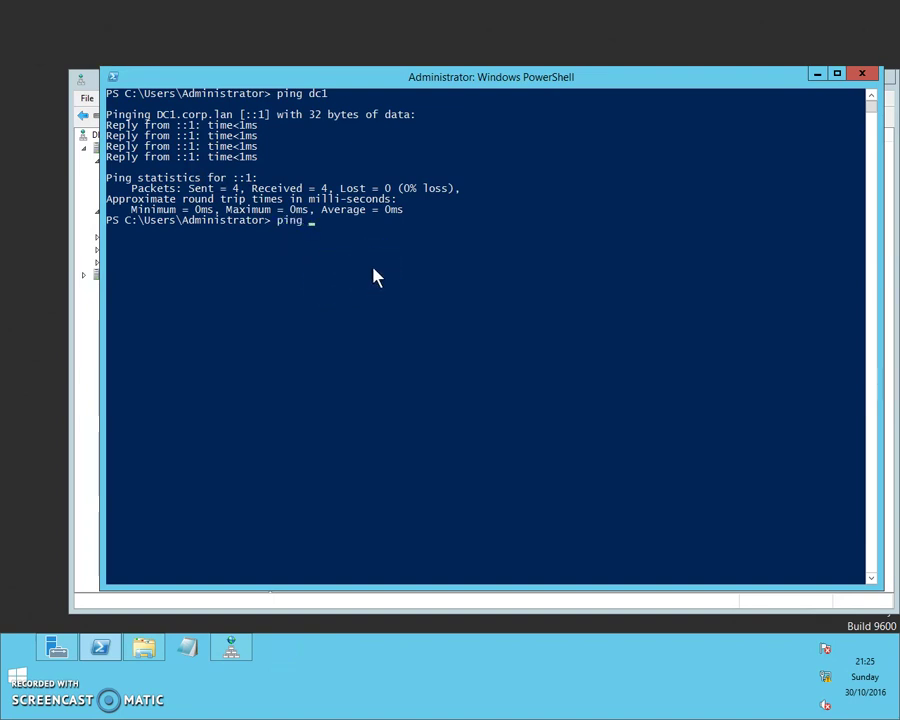
pyautogui.write('1.')
pyautogui.moveTo(360, 82); pyautogui.dragTo(385, 228)
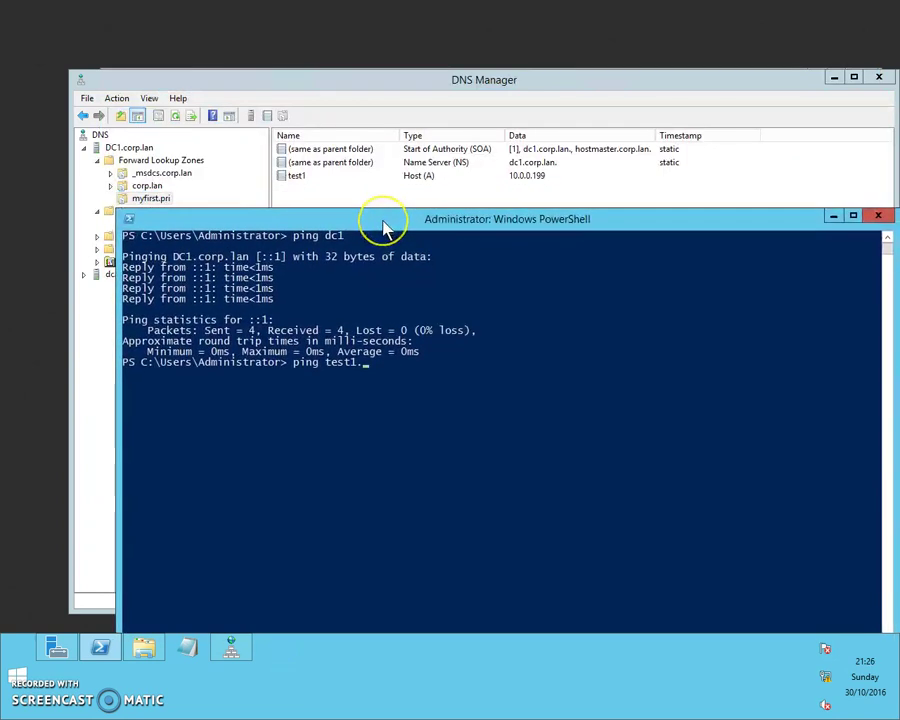
pyautogui.write('myfirst.pri')
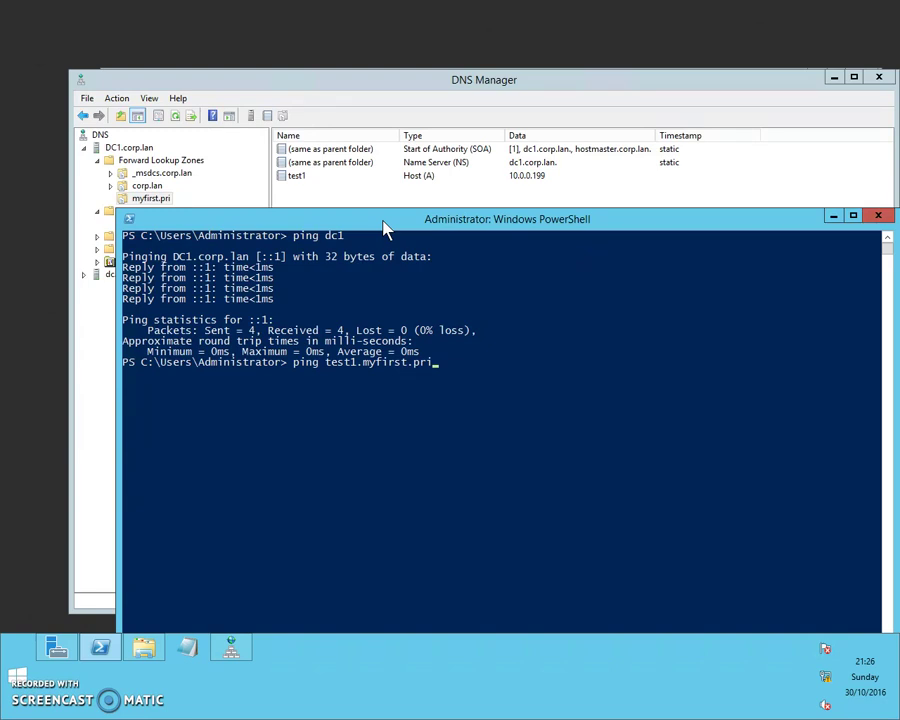
pyautogui.press('Return')
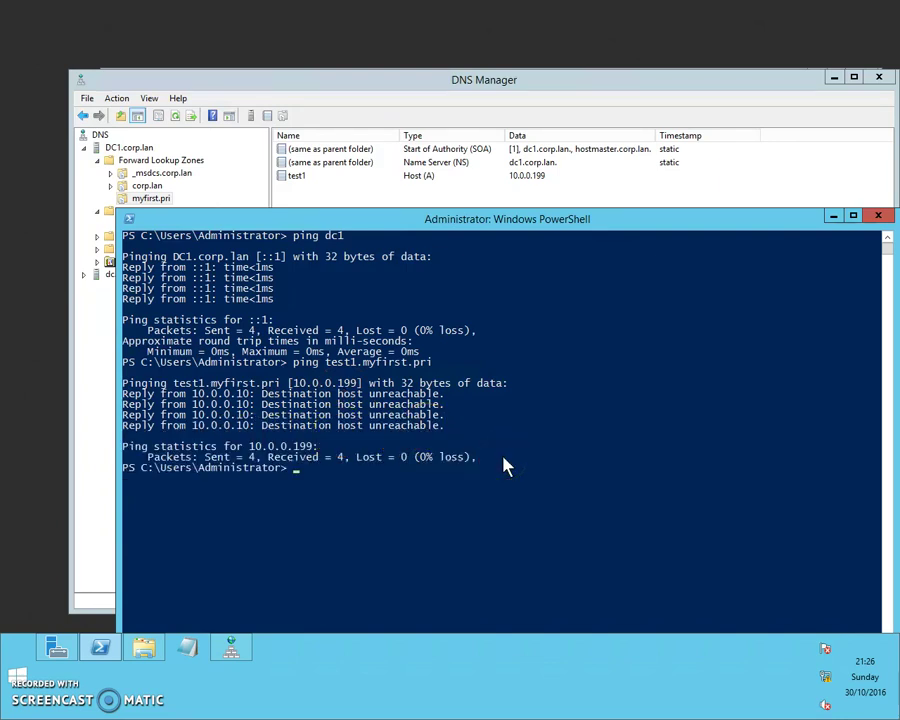
pyautogui.click(476, 414)
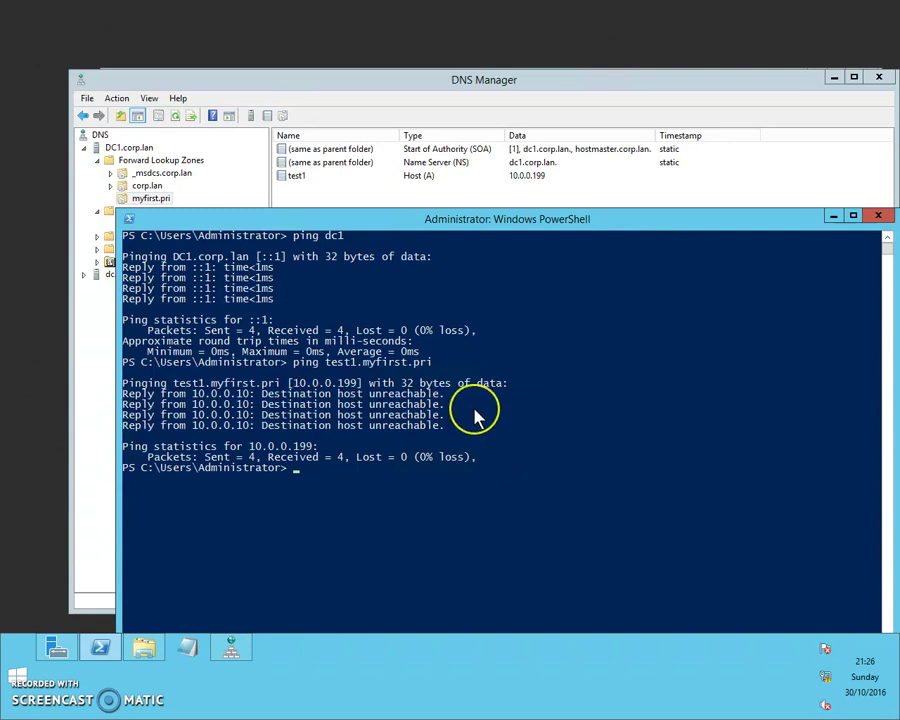
pyautogui.click(471, 382)
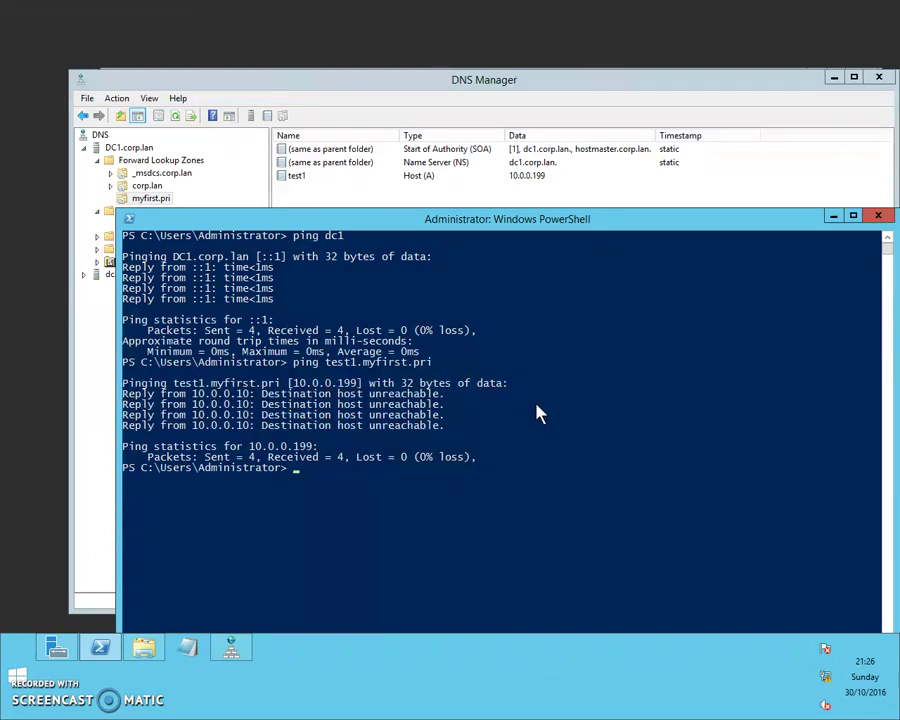
pyautogui.click(507, 416)
pyautogui.click(489, 400)
pyautogui.click(488, 391)
# - Minimize PowerShell and start a new primary forward lookup zone in DNS Manager that is not stored in Active Directory
pyautogui.click(834, 217)
pyautogui.click(178, 163)
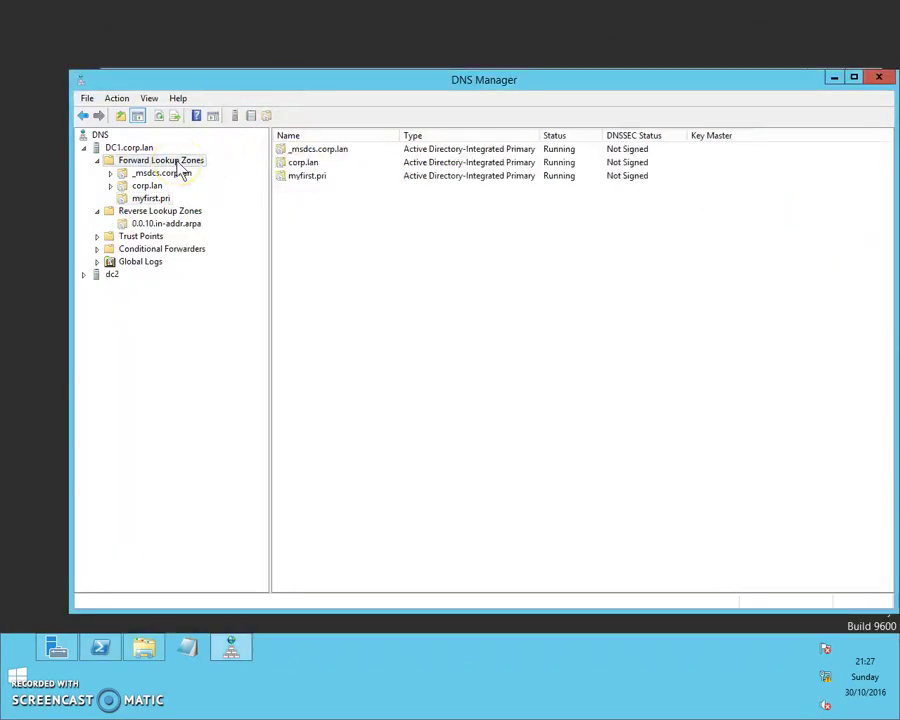
pyautogui.rightClick(179, 166)
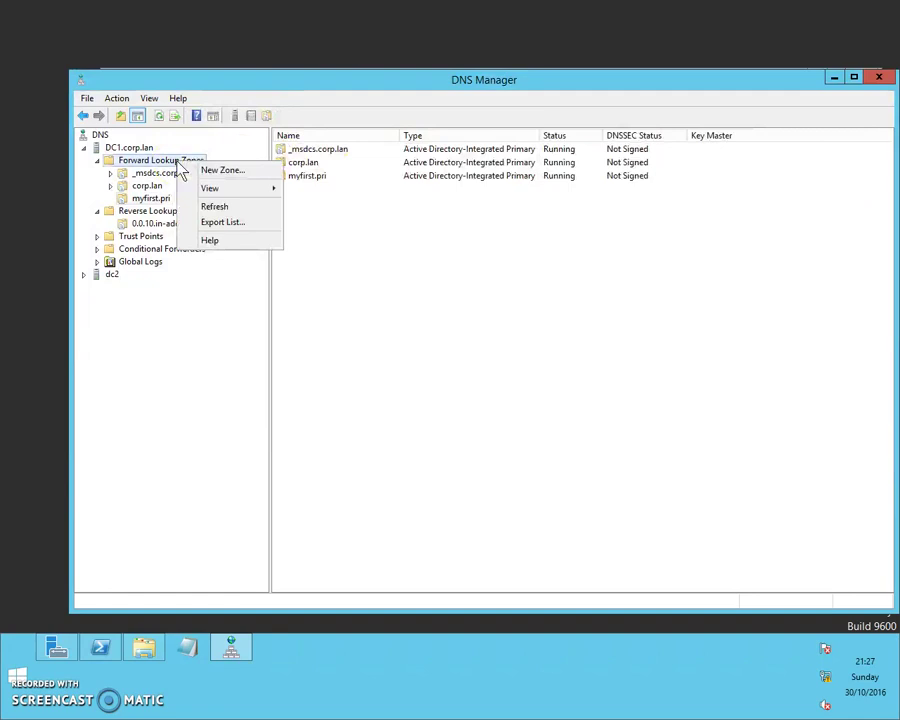
pyautogui.click(213, 172)
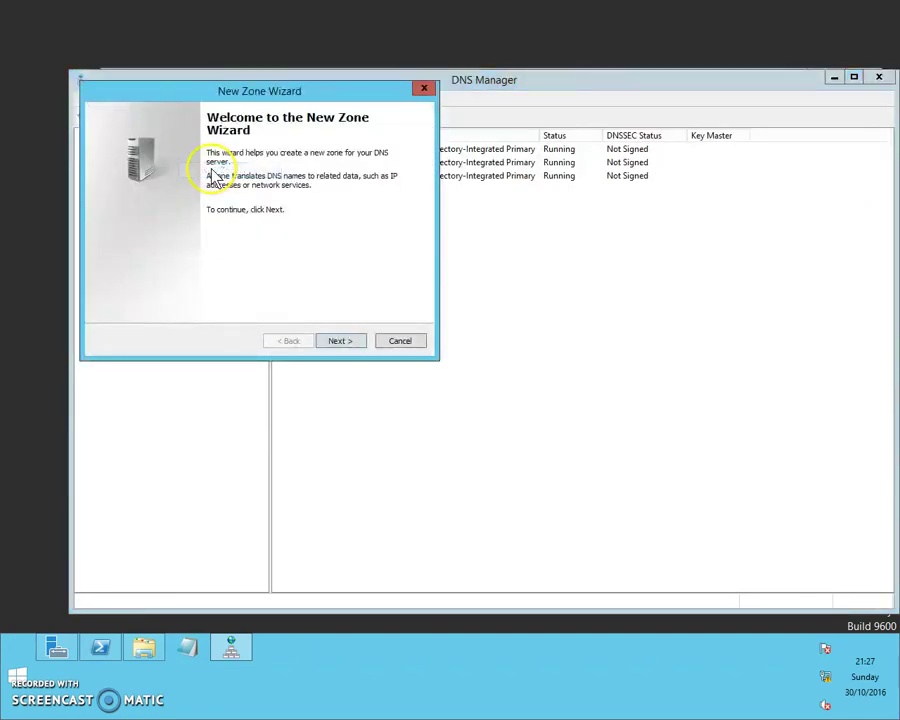
pyautogui.click(348, 341)
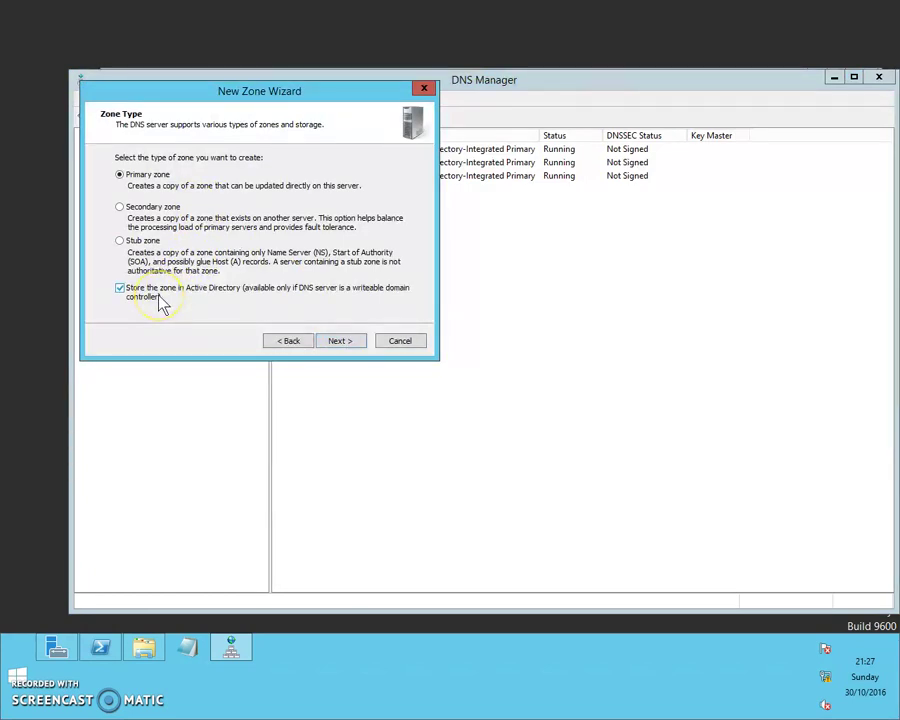
pyautogui.click(120, 288)
pyautogui.click(340, 342)
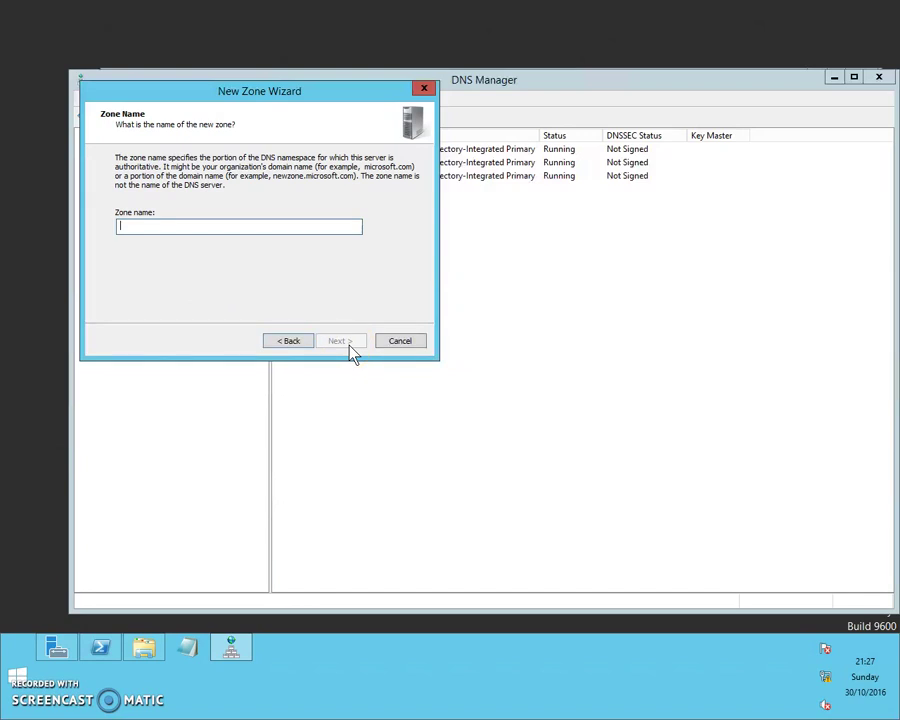
# - Name the zone noad.pri, keep the new zone file noad.pri.dns, disallow dynamic updates, and finish creating it
pyautogui.write('noad.pri')
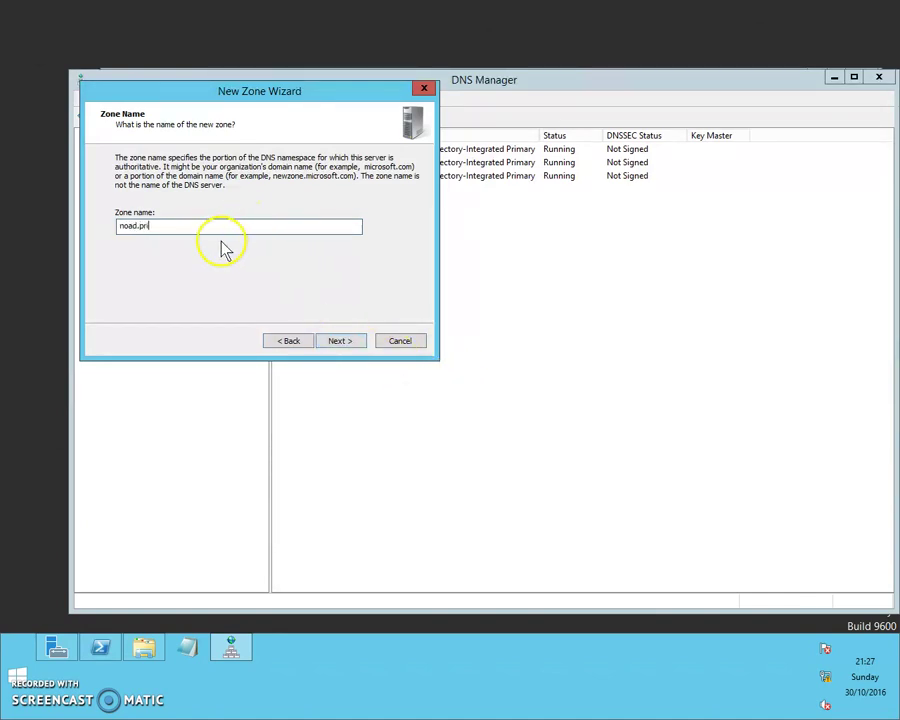
pyautogui.click(340, 341)
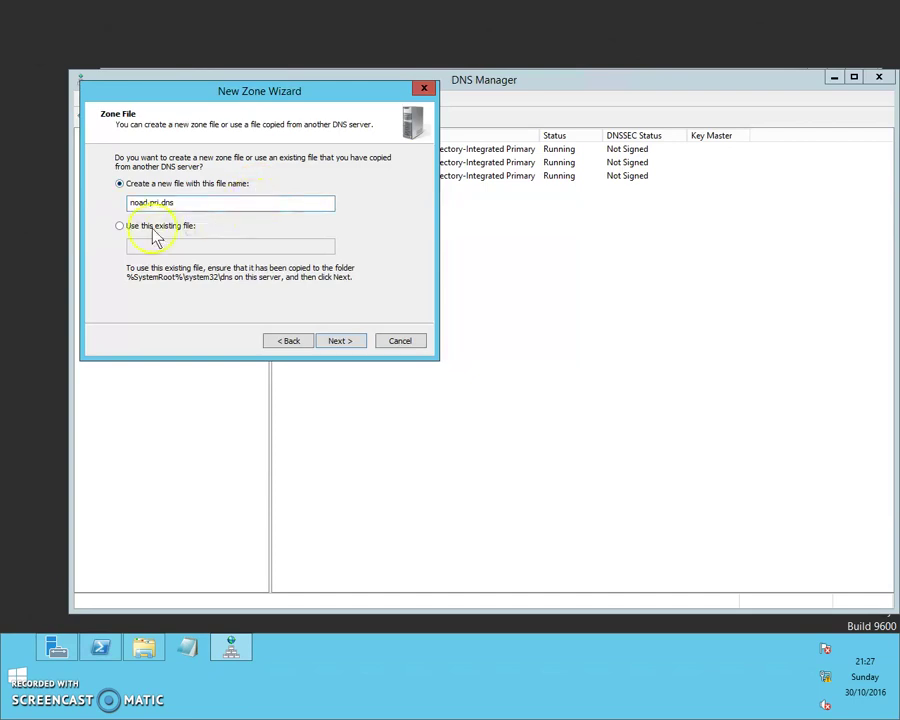
pyautogui.click(345, 341)
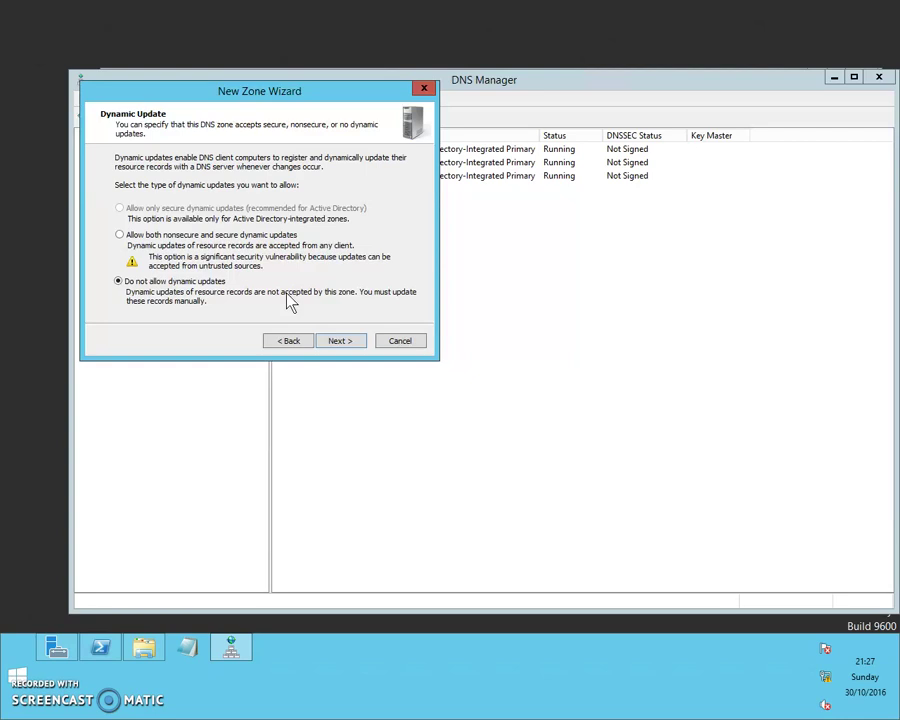
pyautogui.click(350, 341)
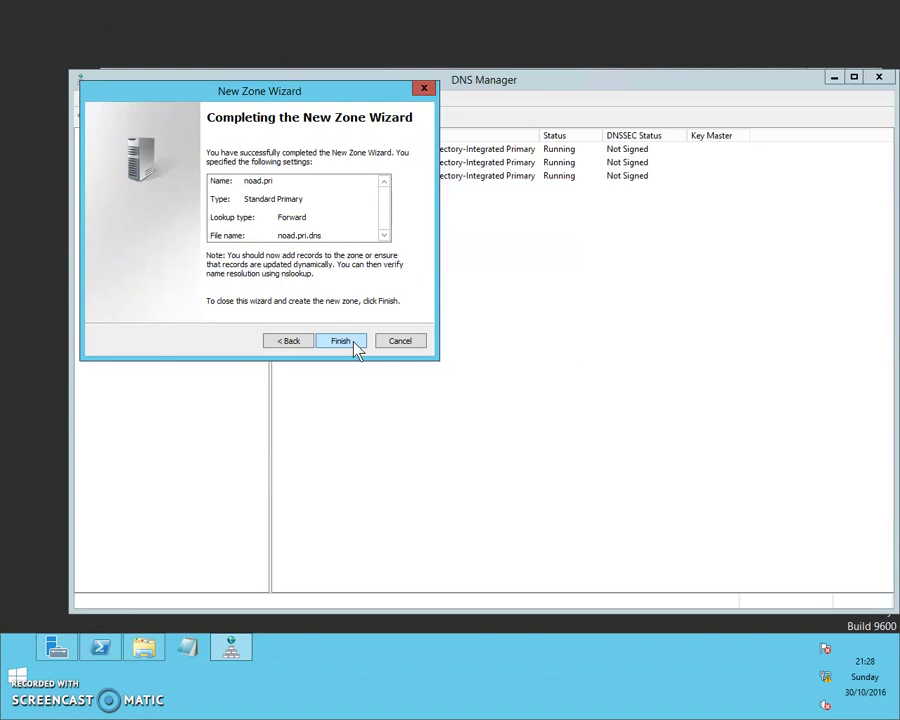
pyautogui.click(341, 341)
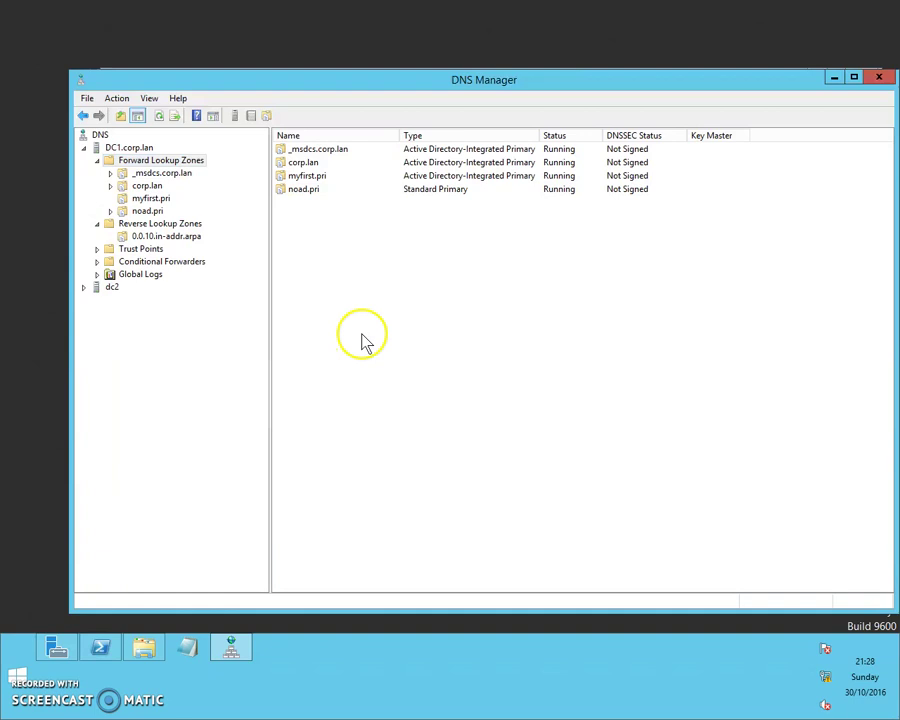
# - Add a host (A) record named linux with IP address 10.0.0.150 and an associated PTR record to the noad.pri zone
pyautogui.doubleClick(306, 191)
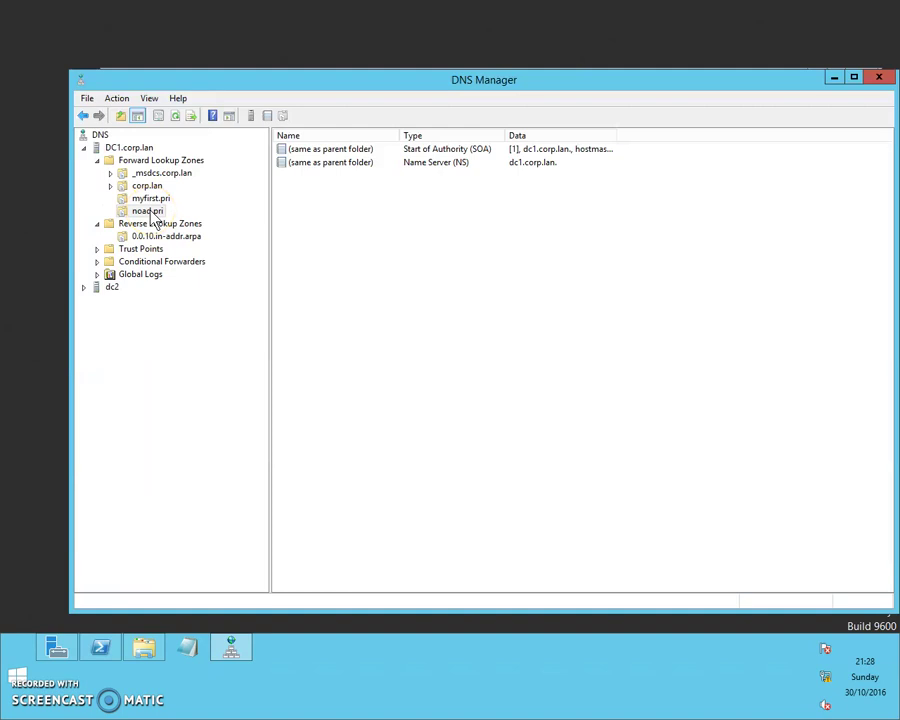
pyautogui.rightClick(335, 260)
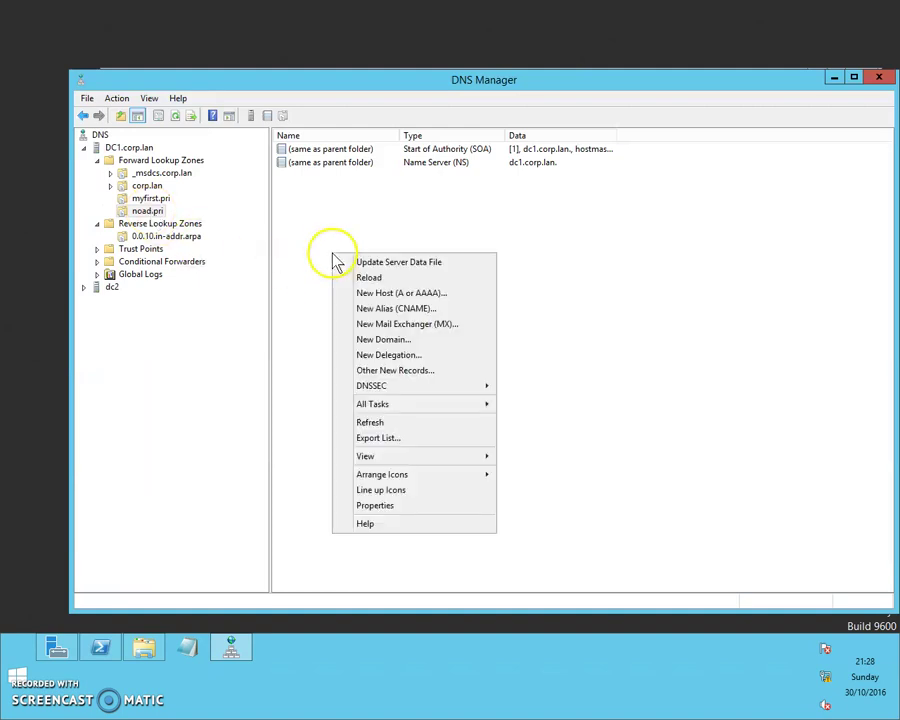
pyautogui.click(398, 298)
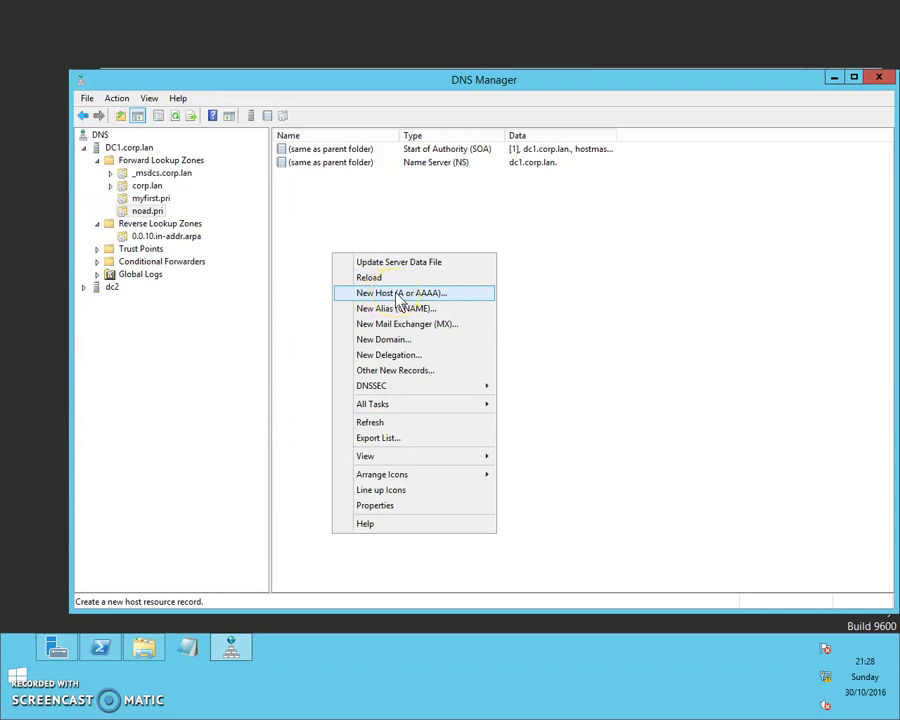
pyautogui.click(395, 264)
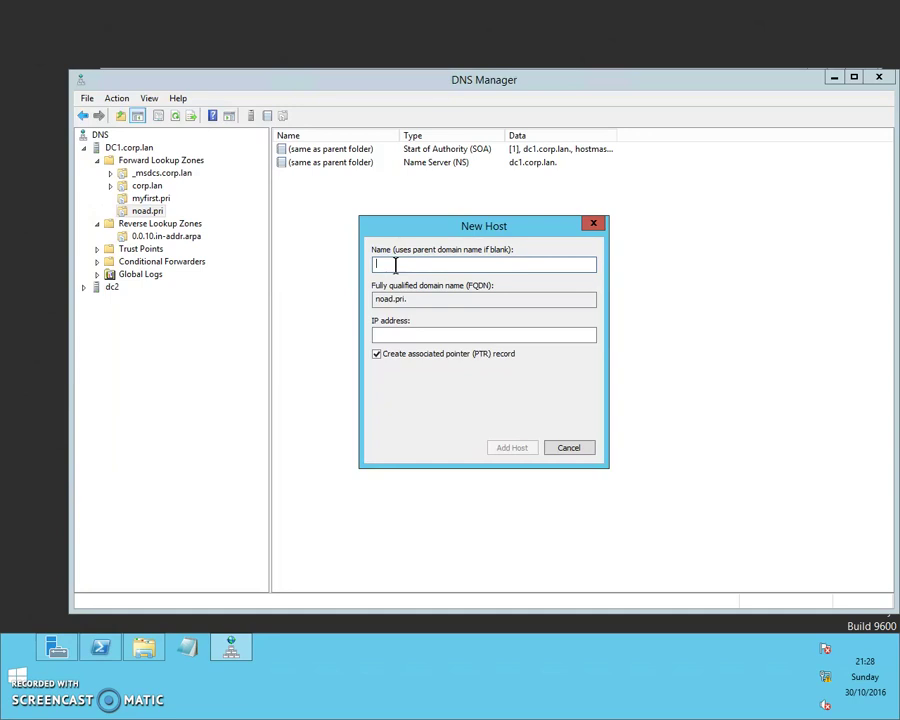
pyautogui.write('linux')
pyautogui.click(404, 334)
pyautogui.write('10.0.0.')
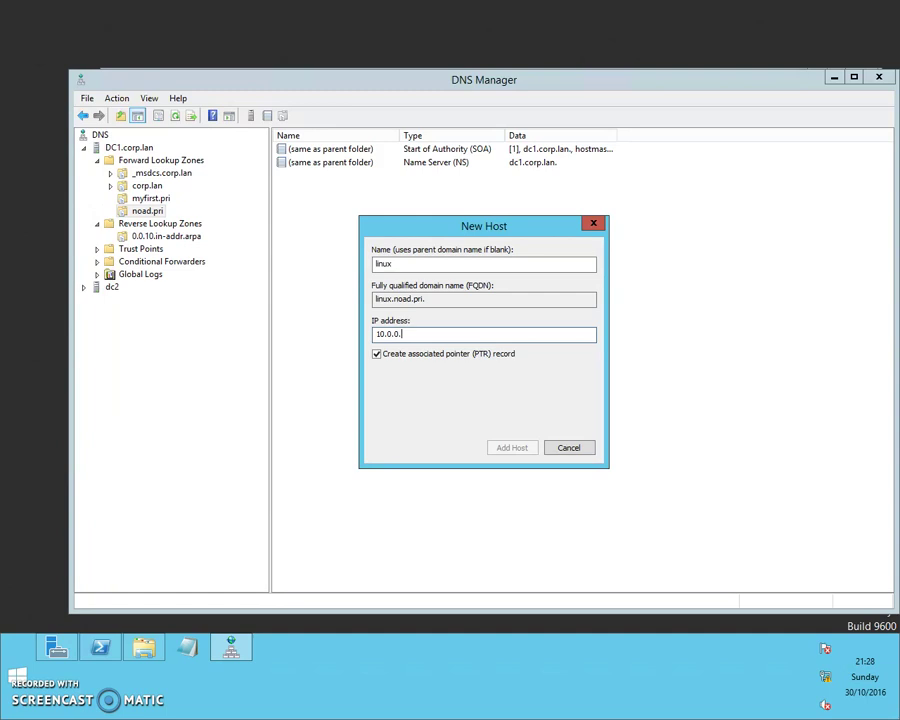
pyautogui.write('150')
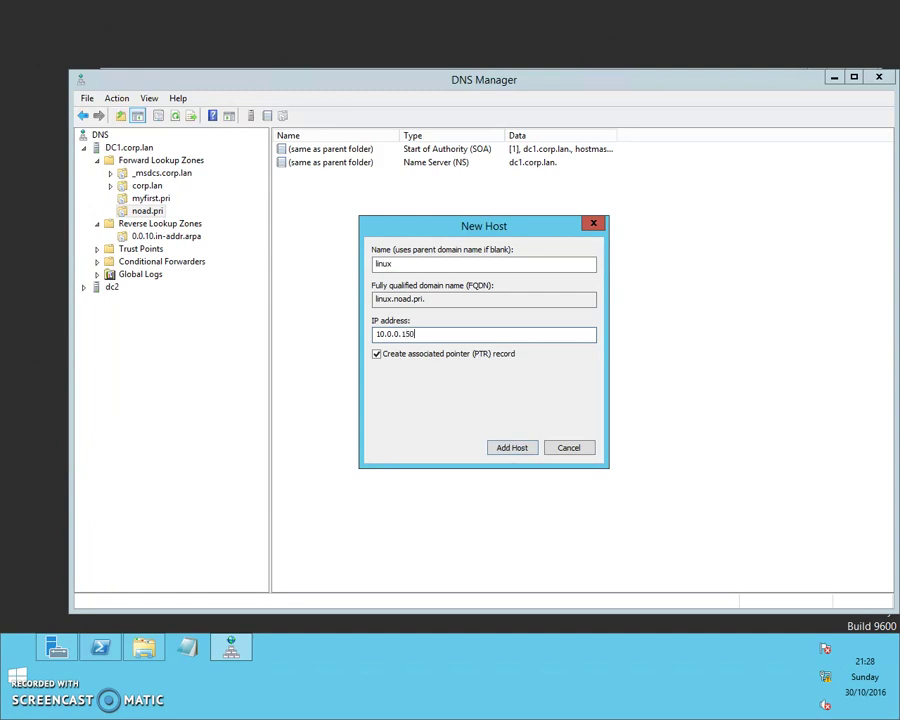
pyautogui.click(520, 450)
pyautogui.click(563, 378)
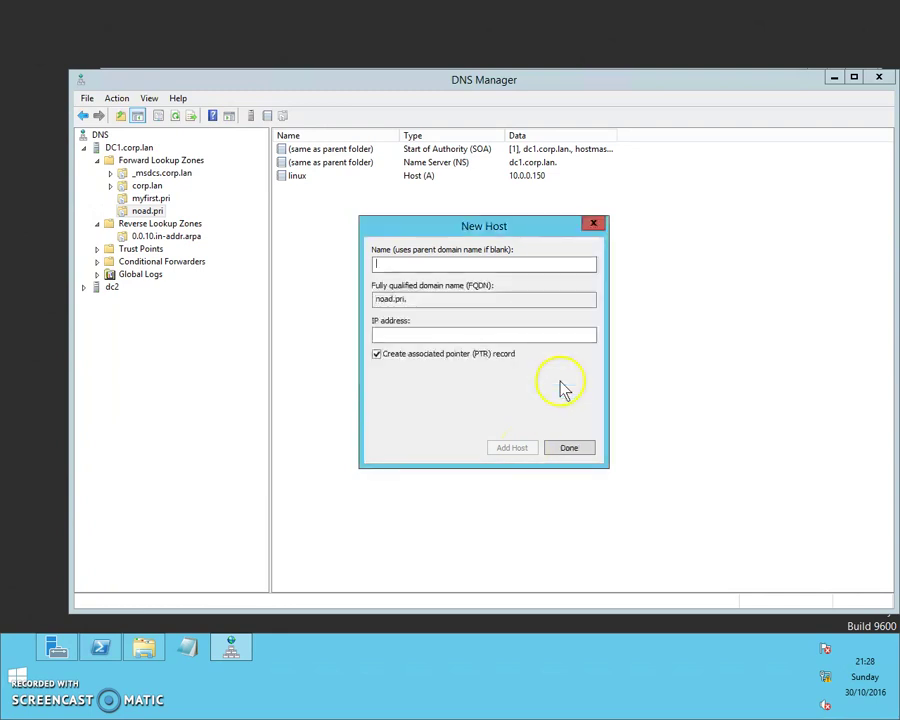
pyautogui.click(569, 449)
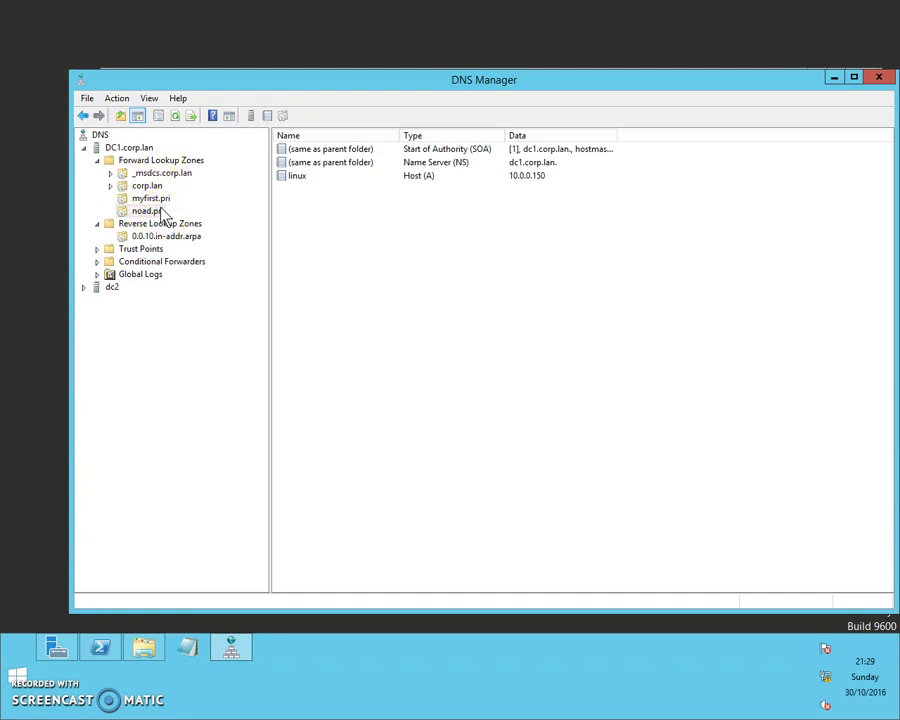
# - Open the noad.pri.dns zone file from the System32\dns folder in Notepad, examine its records, and close it
pyautogui.click(147, 649)
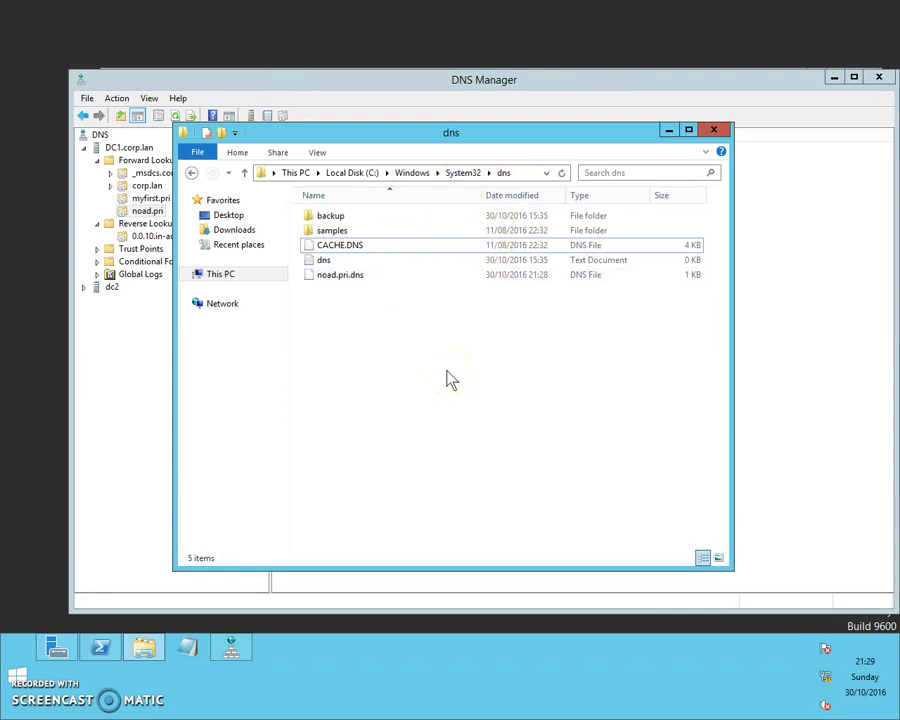
pyautogui.moveTo(393, 147); pyautogui.dragTo(448, 182)
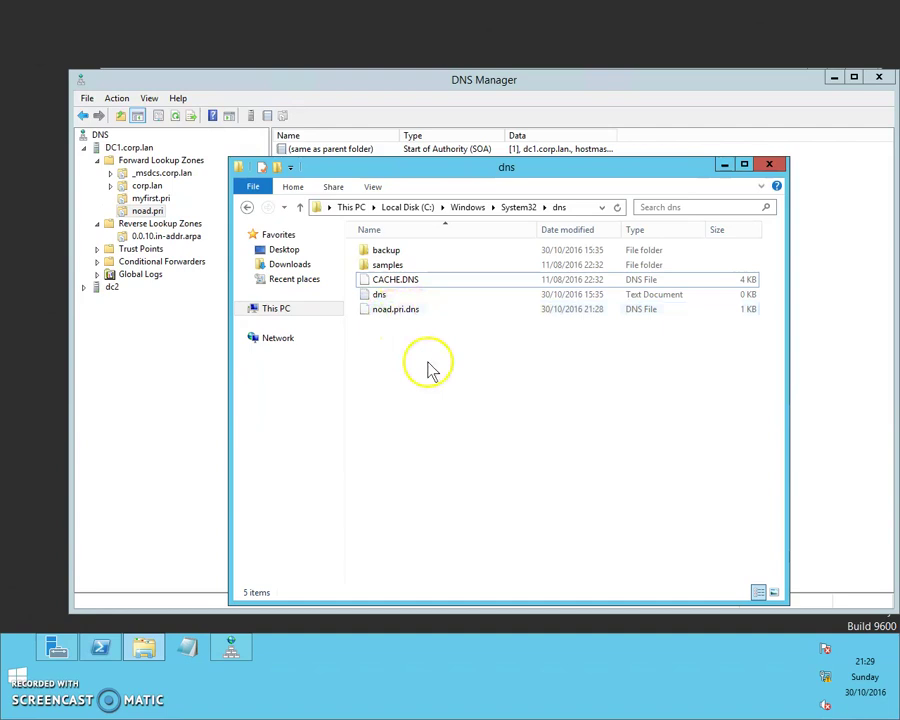
pyautogui.click(190, 645)
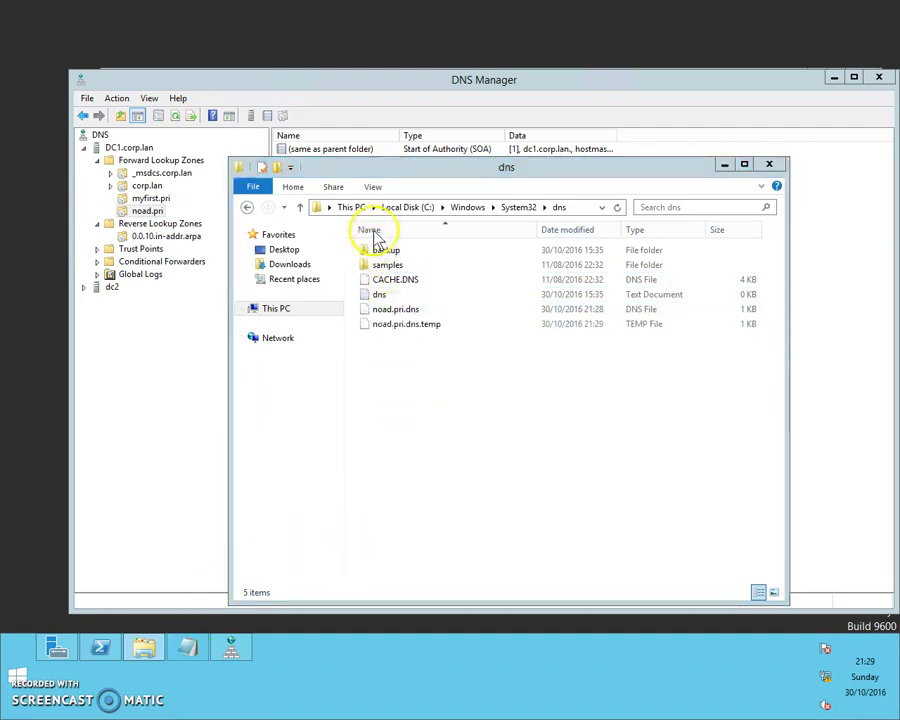
pyautogui.moveTo(383, 110); pyautogui.dragTo(482, 374)
pyautogui.moveTo(413, 328); pyautogui.dragTo(415, 414)
pyautogui.moveTo(410, 351); pyautogui.dragTo(350, 78)
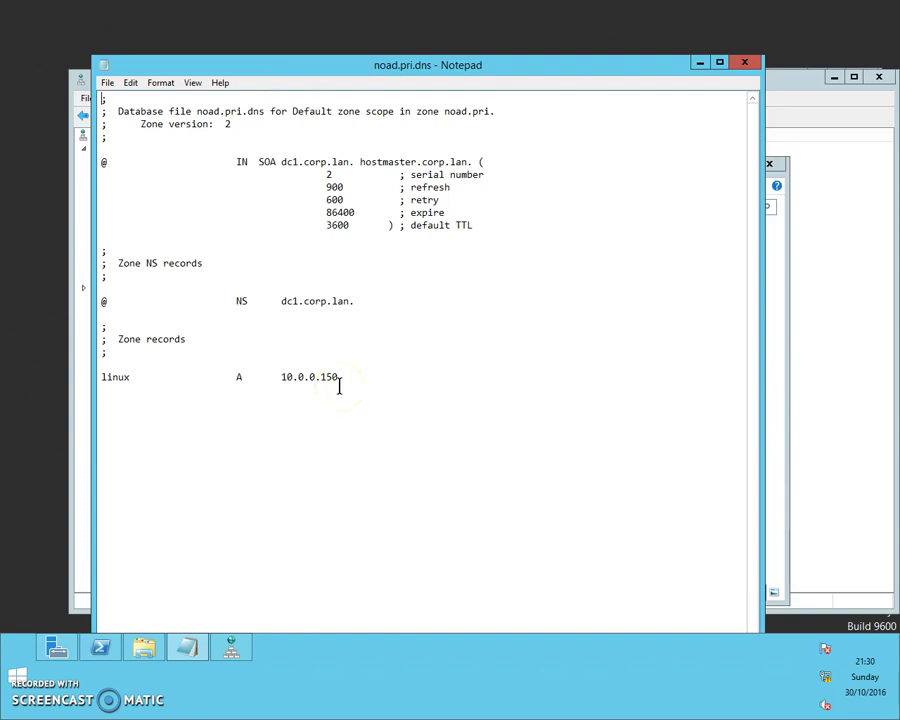
pyautogui.click(343, 377)
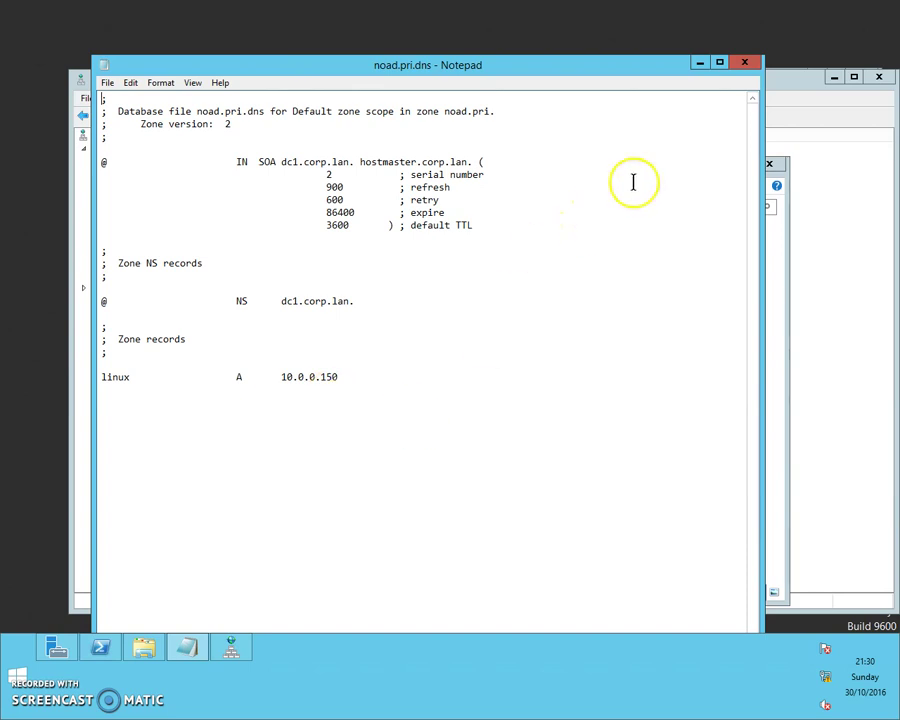
pyautogui.click(746, 66)
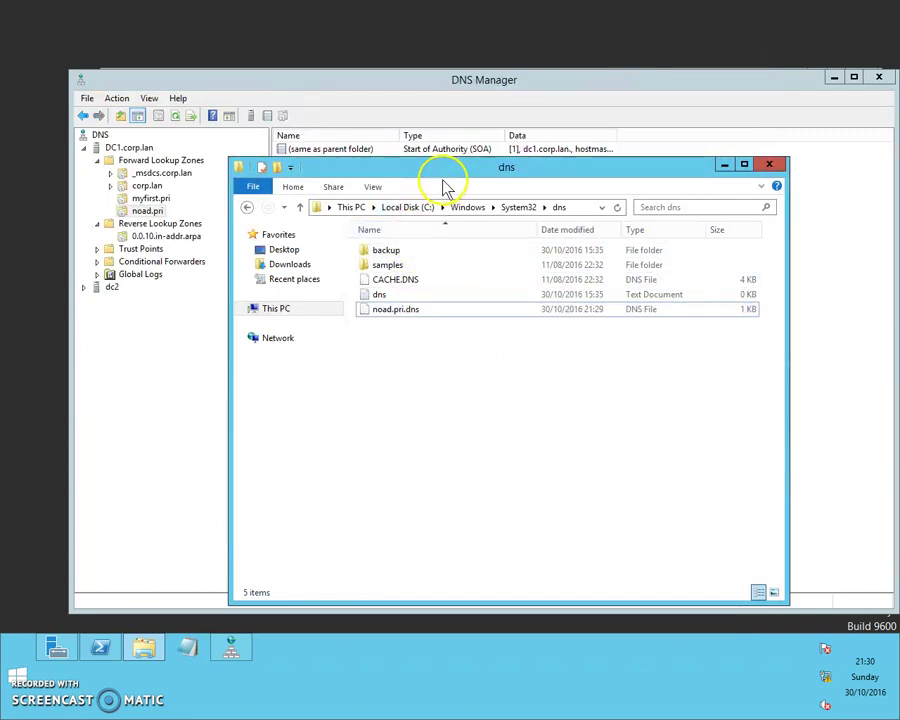
pyautogui.click(440, 312)
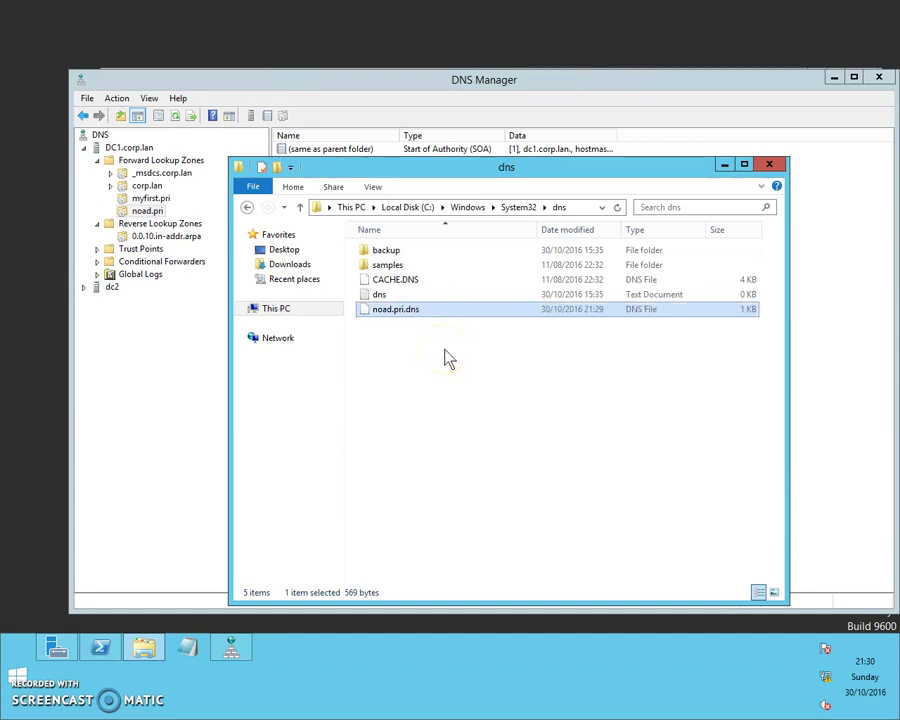
pyautogui.click(446, 357)
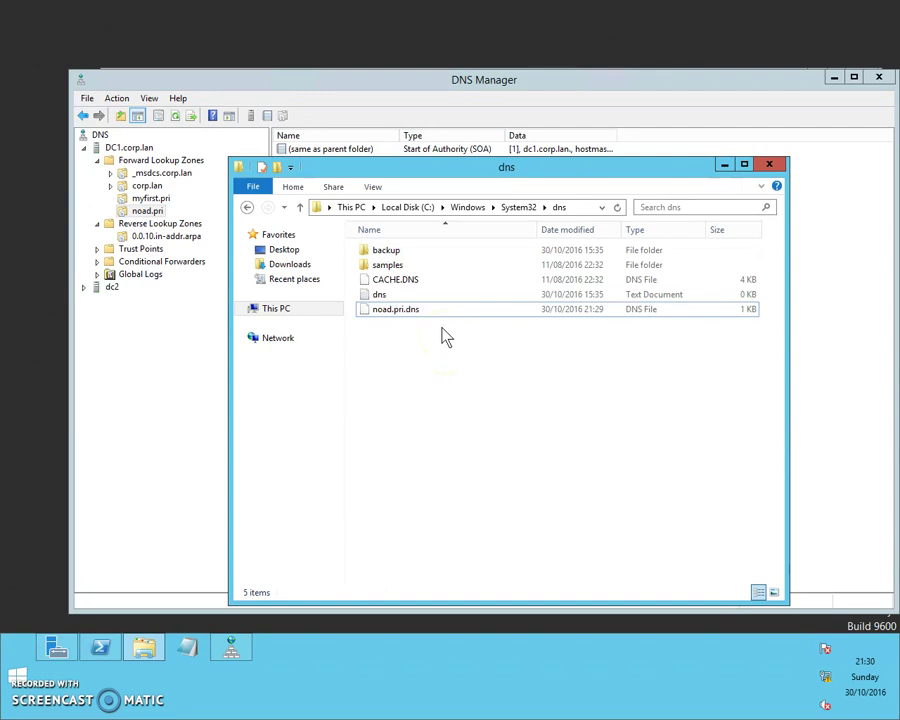
pyautogui.click(448, 332)
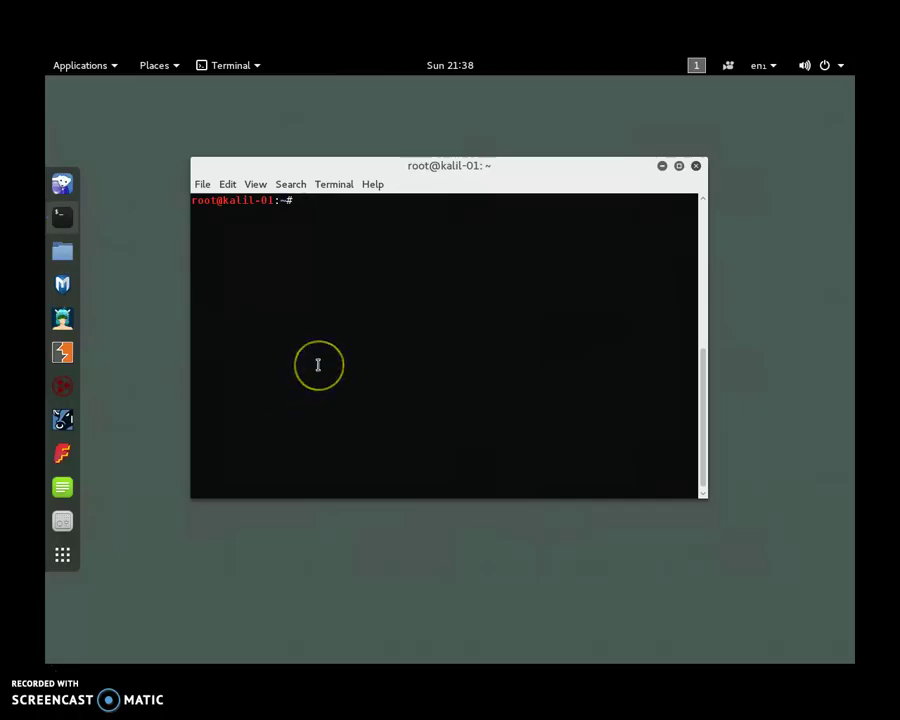
# - Switch to the Kali Linux terminal and run ifconfig to check the machine's network configuration
pyautogui.write('ifcon')
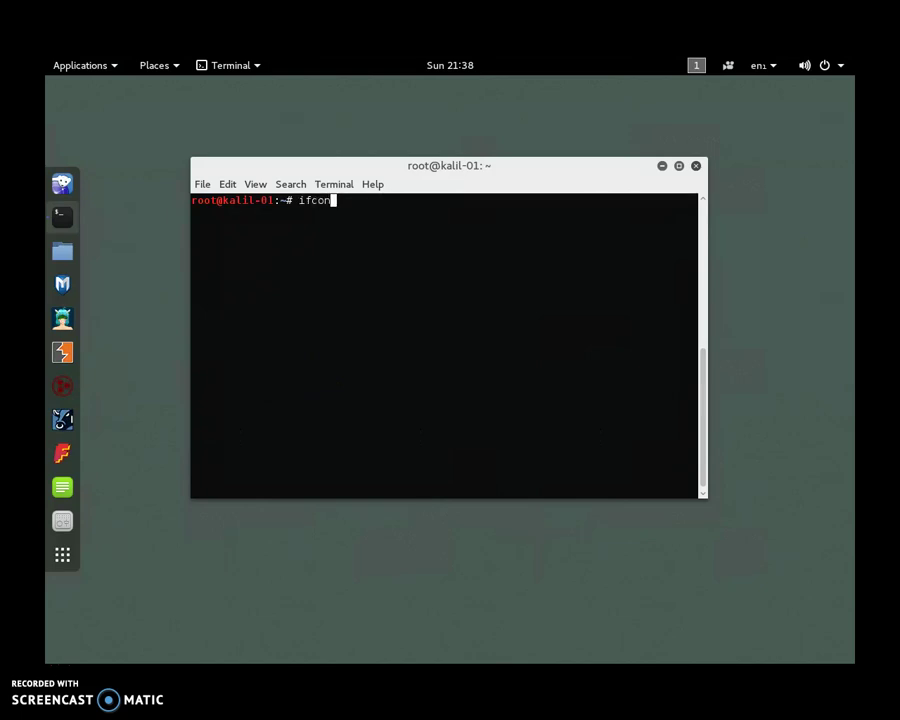
pyautogui.write('fig')
pyautogui.press('Return')
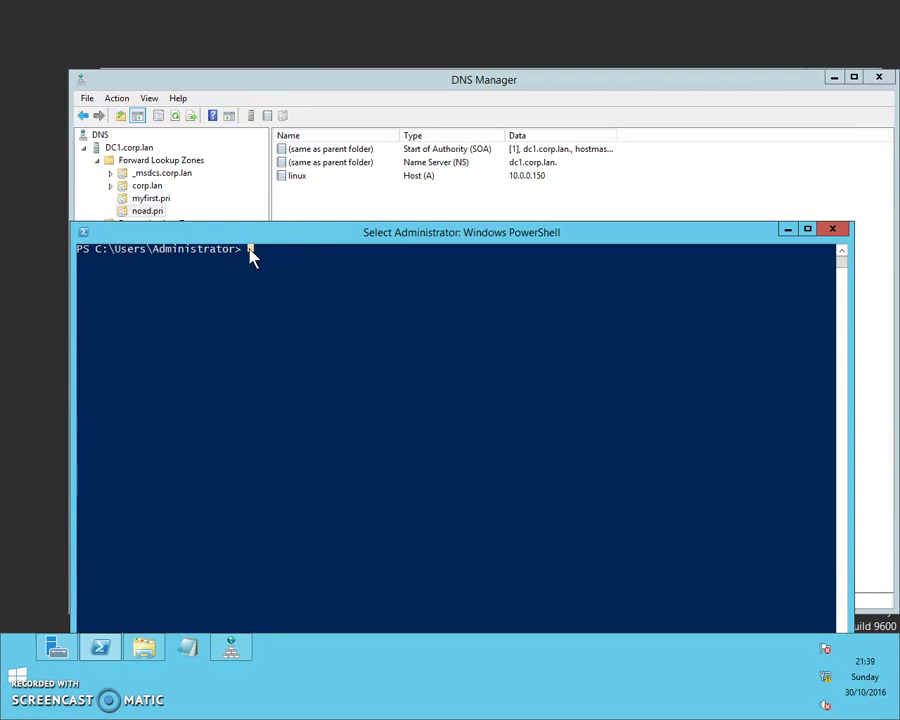
# - Switch to Windows PowerShell on the DNS server and ping linux.noad.pri to test name resolution
pyautogui.write('ping')
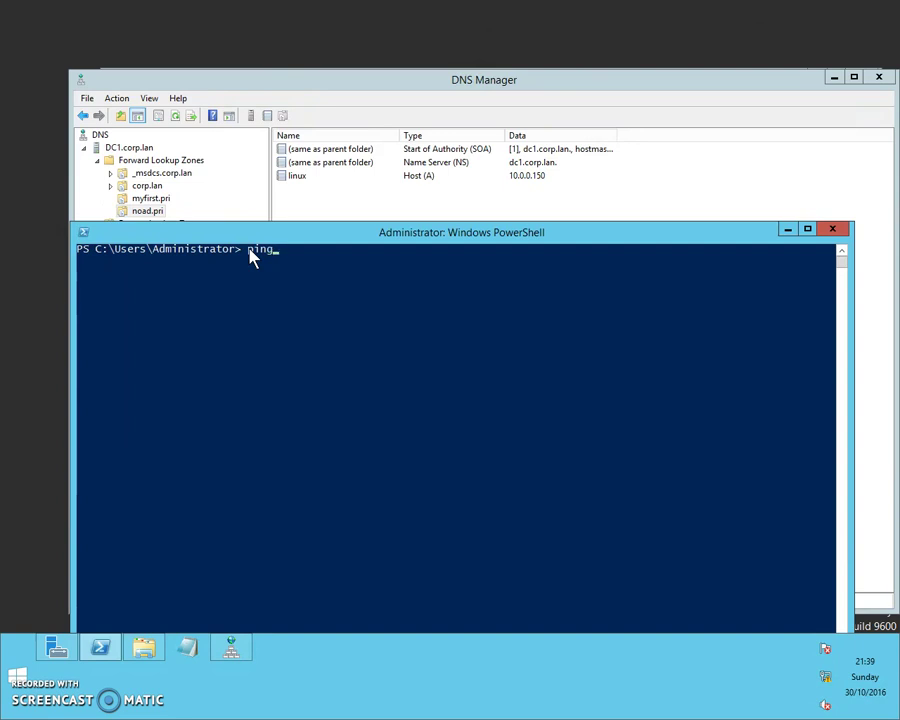
pyautogui.write(' linux.noad.pri')
pyautogui.press('Return')
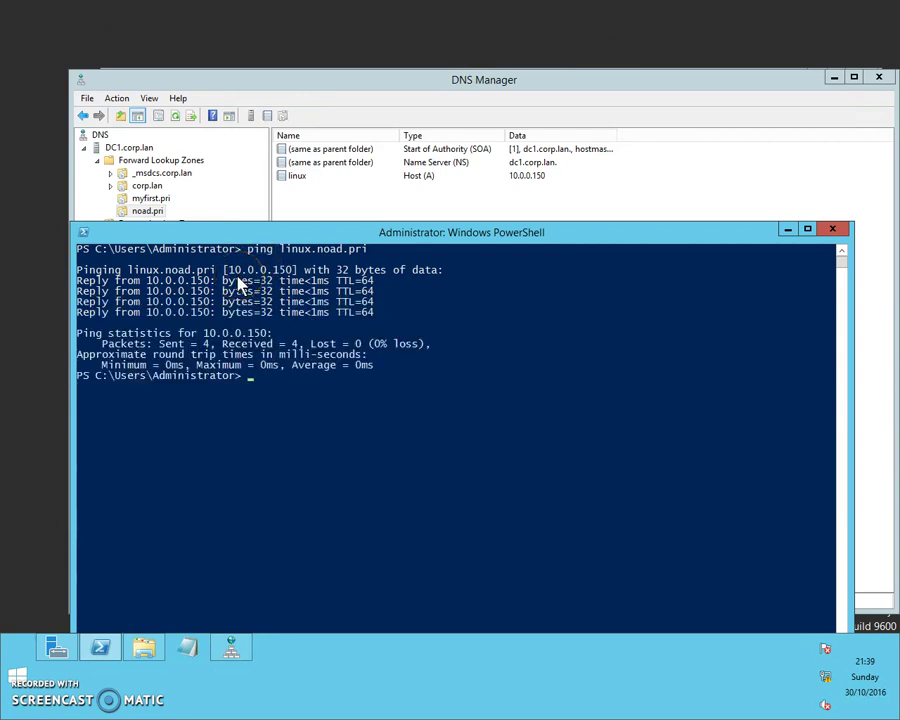
pyautogui.click(258, 285)
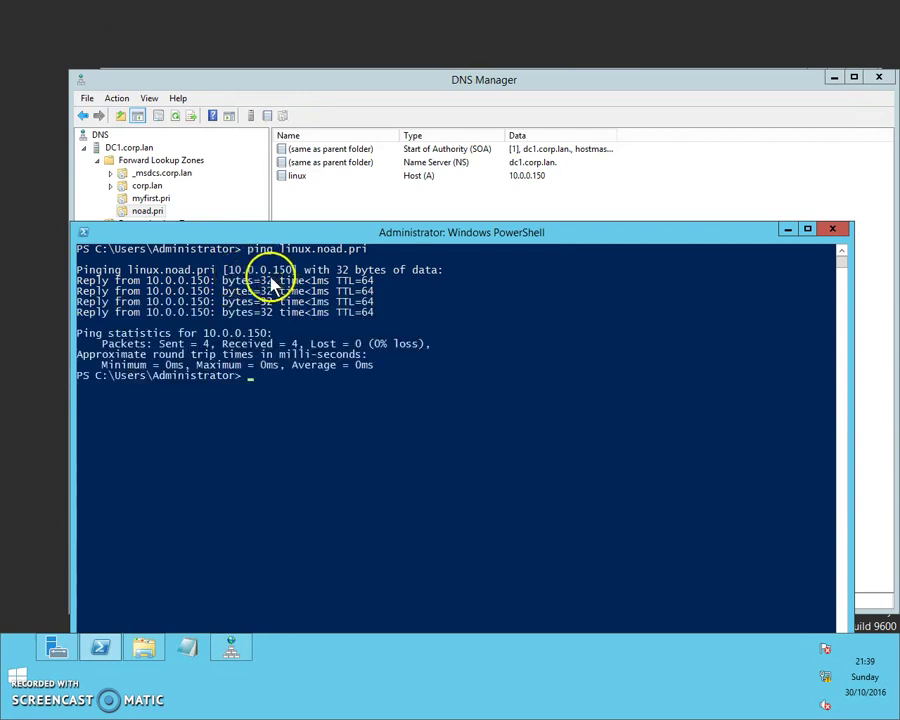